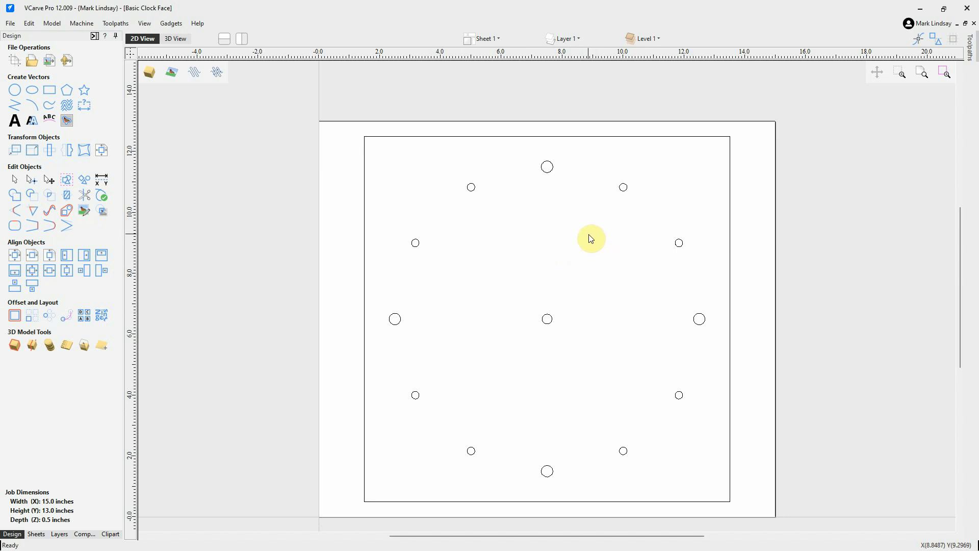
Select the four large circles at the 12, 3, 6 and 9 hour positions
{"action": "left_click", "coordinate": [546, 173]}
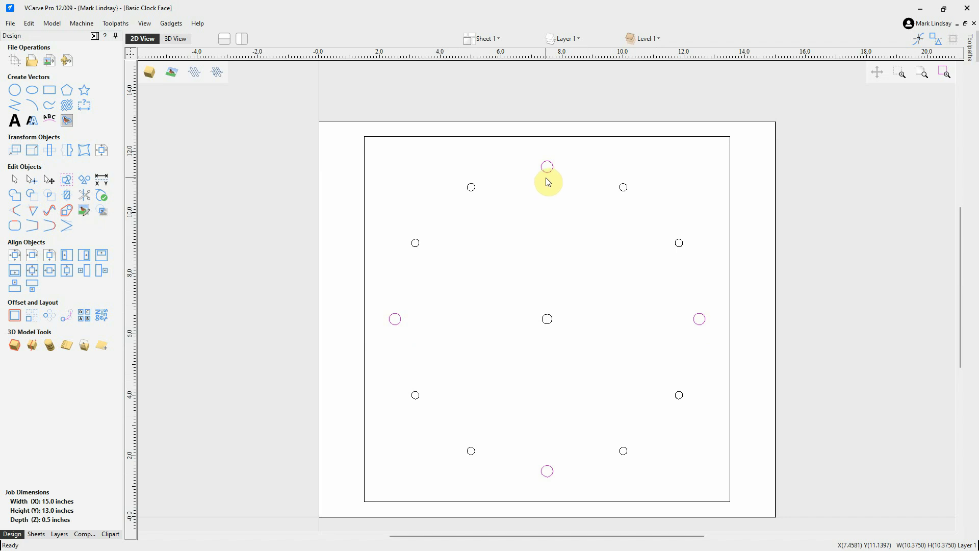
{"action": "left_click", "coordinate": [625, 192]}
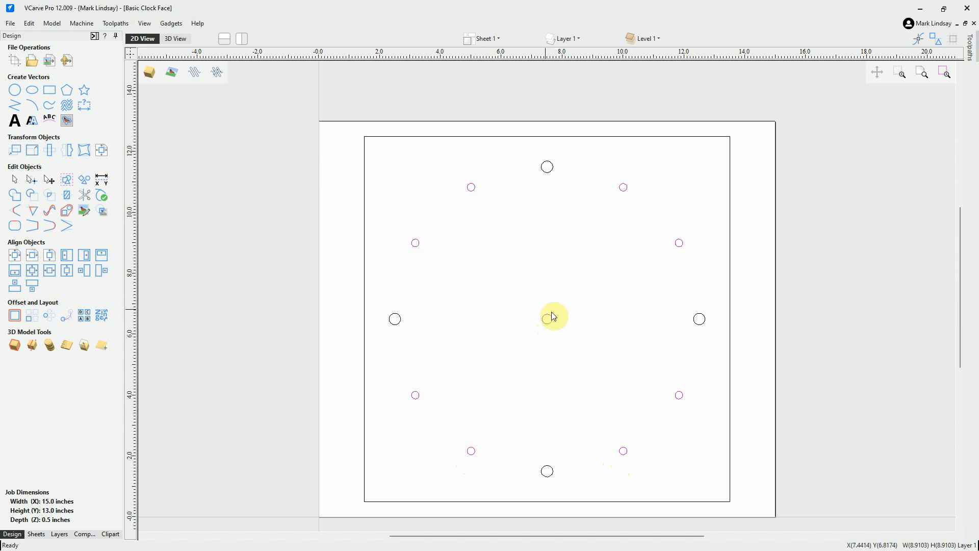
{"action": "left_click", "coordinate": [580, 277]}
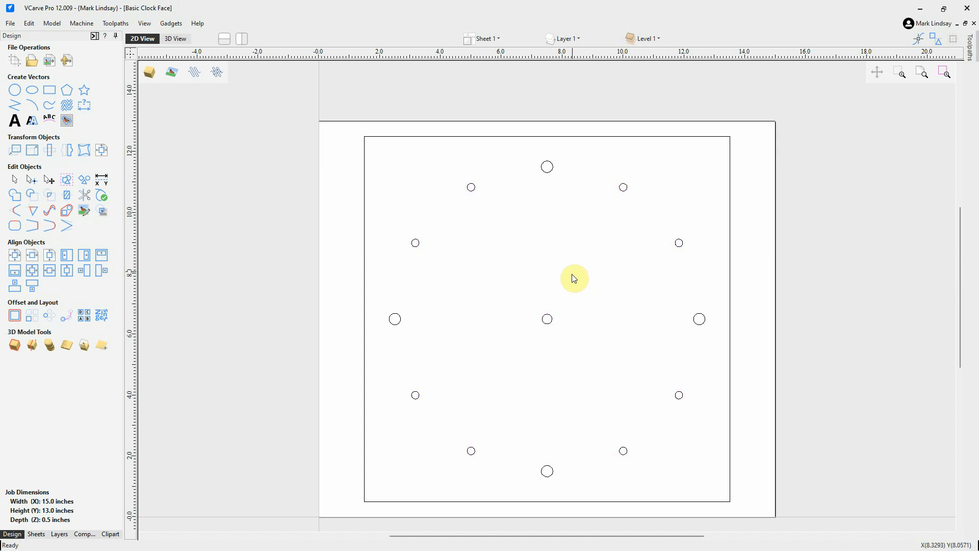
{"action": "left_click", "coordinate": [578, 222]}
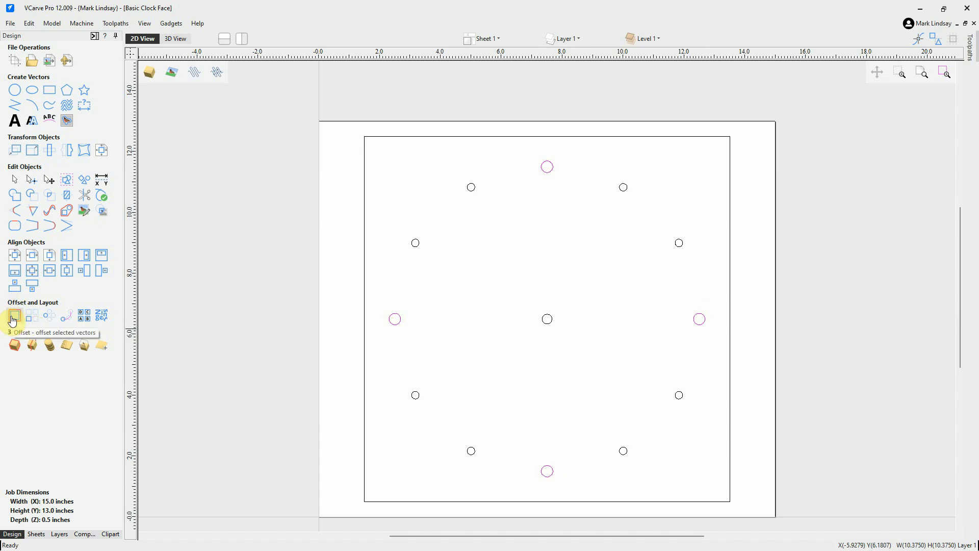
Open the Offset tool for the selected circles with direction set to Outwards / Right
{"action": "left_click", "coordinate": [13, 317]}
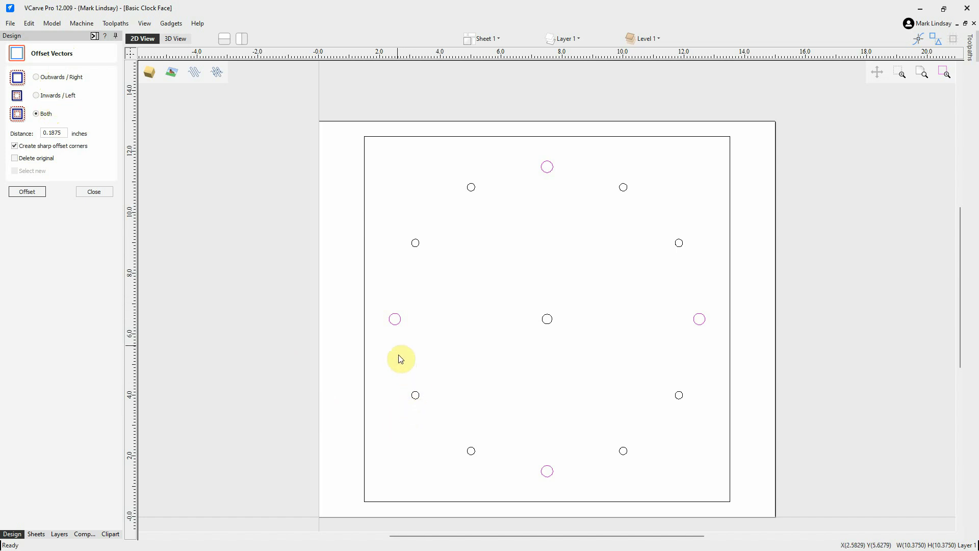
{"action": "scroll", "coordinate": [395, 342], "scroll_direction": "up", "scroll_amount": 2}
{"action": "scroll", "coordinate": [396, 345], "scroll_direction": "up", "scroll_amount": 1}
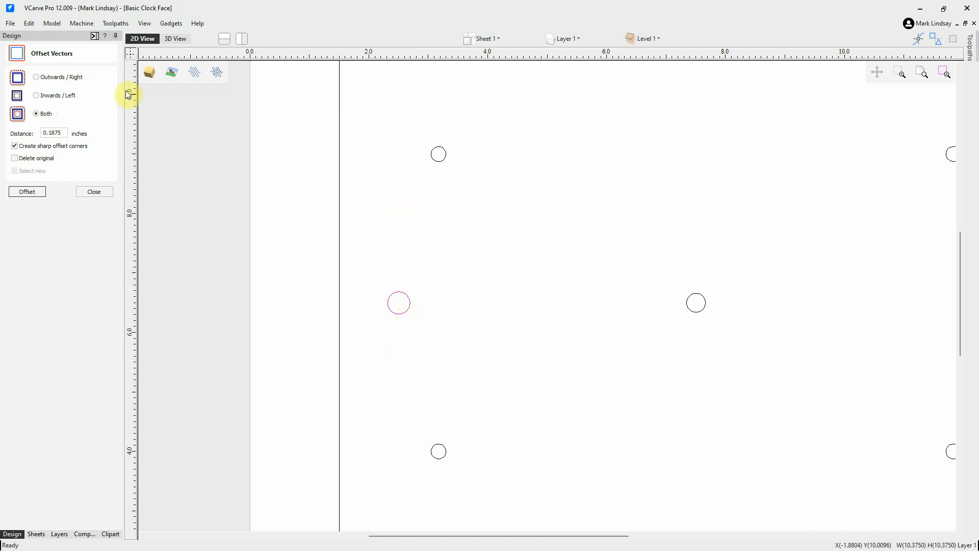
{"action": "left_click", "coordinate": [39, 80]}
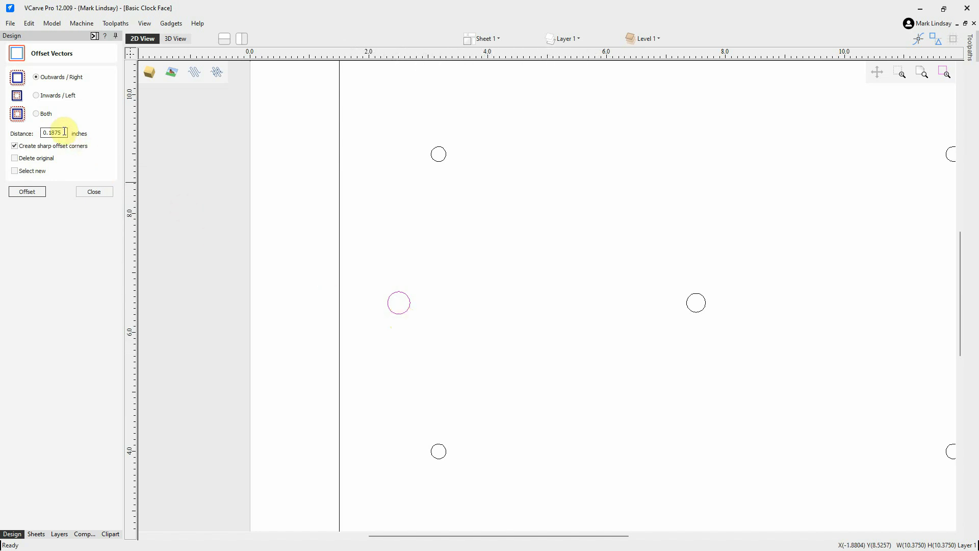
Set offset distance to 3/16 inch, turn off sharp offset corners, and enable Select new
{"action": "left_click_drag", "start_coordinate": [64, 131], "coordinate": [41, 133]}
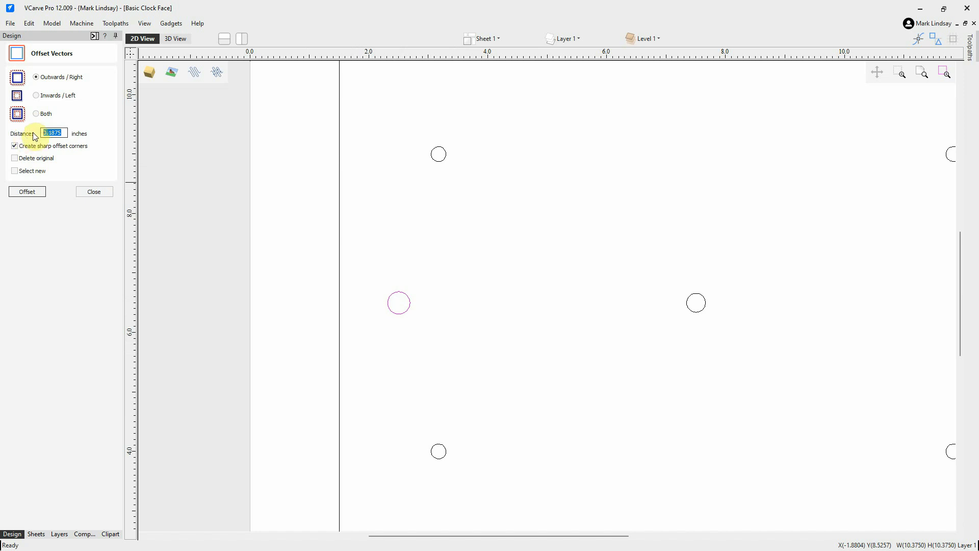
{"action": "type", "text": "3/"}
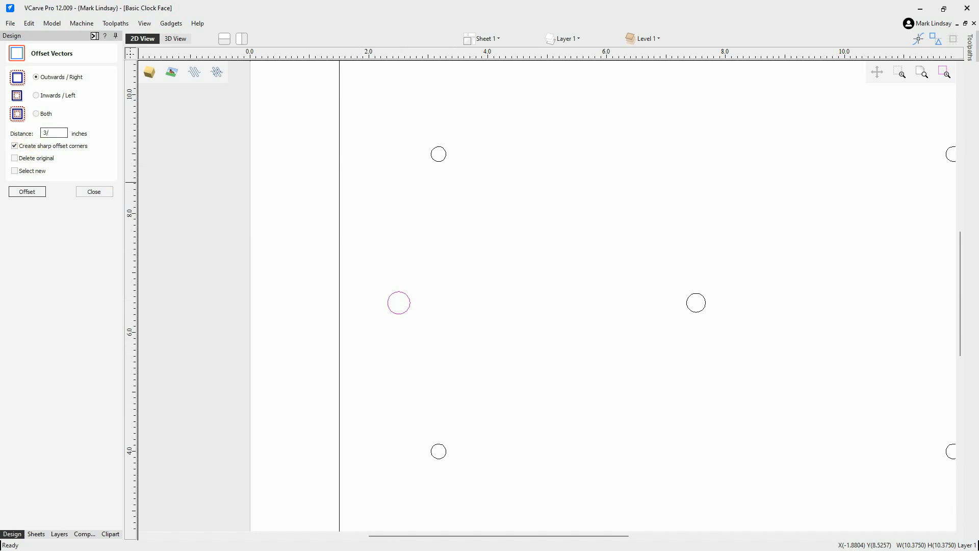
{"action": "type", "text": "16"}
{"action": "key", "text": "Tab"}
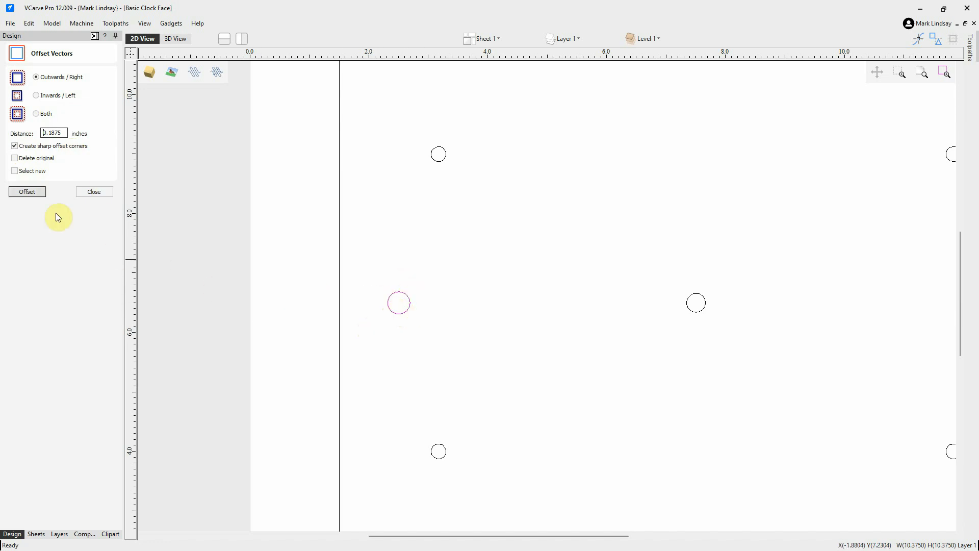
{"action": "left_click", "coordinate": [15, 146]}
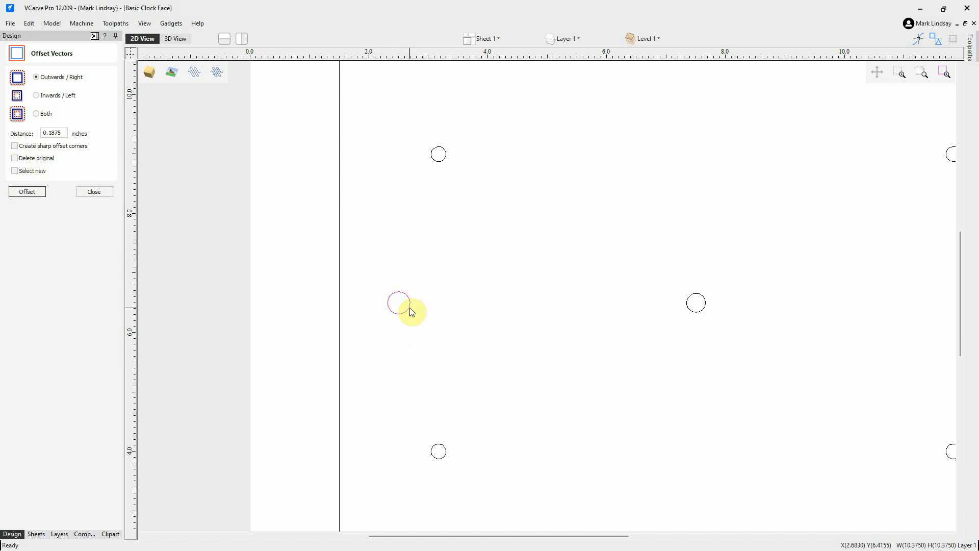
{"action": "left_click", "coordinate": [16, 173]}
Apply the 3/16-inch outward offset to ring the four large circles, then close Offset
{"action": "left_click", "coordinate": [24, 191]}
{"action": "scroll", "coordinate": [255, 341], "scroll_direction": "down", "scroll_amount": 2}
{"action": "scroll", "coordinate": [265, 337], "scroll_direction": "down", "scroll_amount": 2}
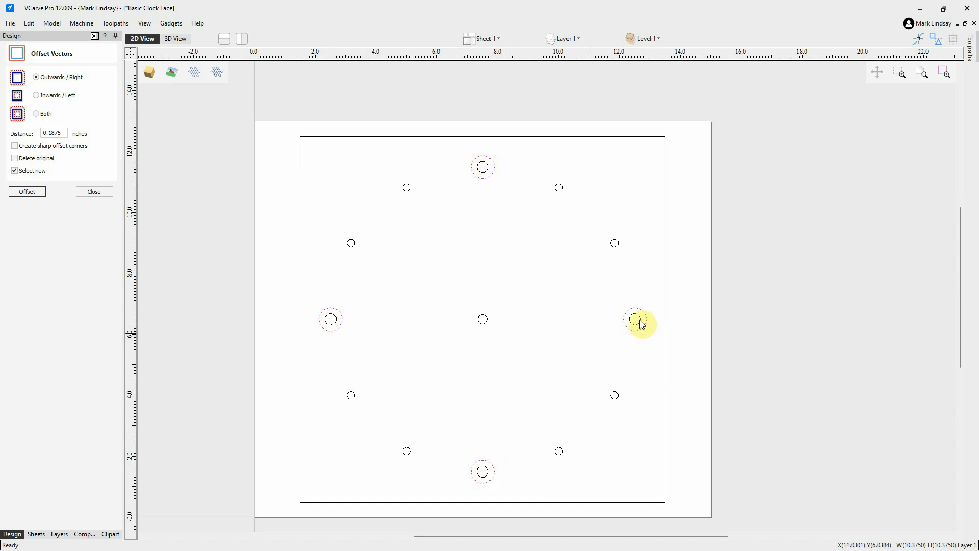
{"action": "left_click", "coordinate": [101, 192]}
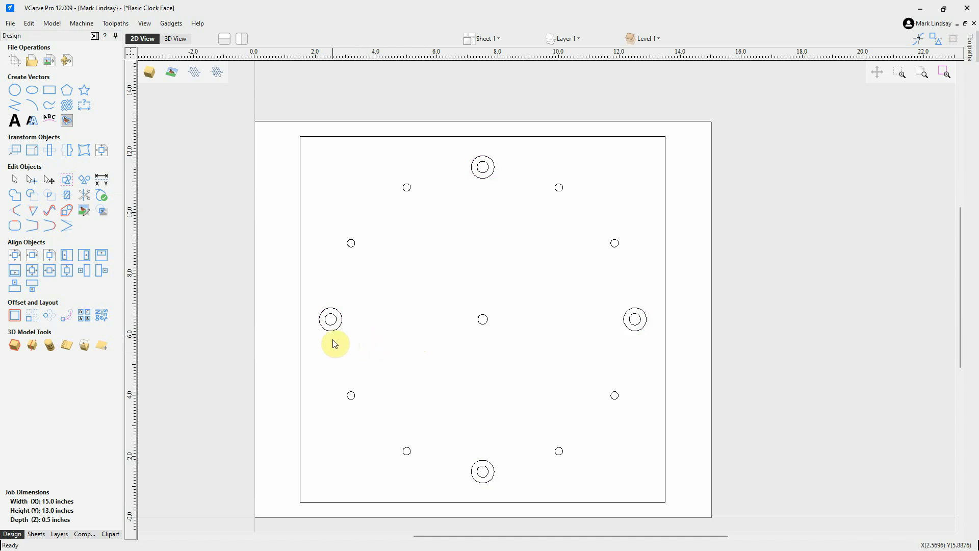
Zoom to the left hour circle and open Set Size for its 0.75-inch outer ring
{"action": "scroll", "coordinate": [334, 341], "scroll_direction": "up", "scroll_amount": 1}
{"action": "scroll", "coordinate": [326, 319], "scroll_direction": "up", "scroll_amount": 3}
{"action": "scroll", "coordinate": [326, 321], "scroll_direction": "up", "scroll_amount": 2}
{"action": "scroll", "coordinate": [331, 332], "scroll_direction": "up", "scroll_amount": 1}
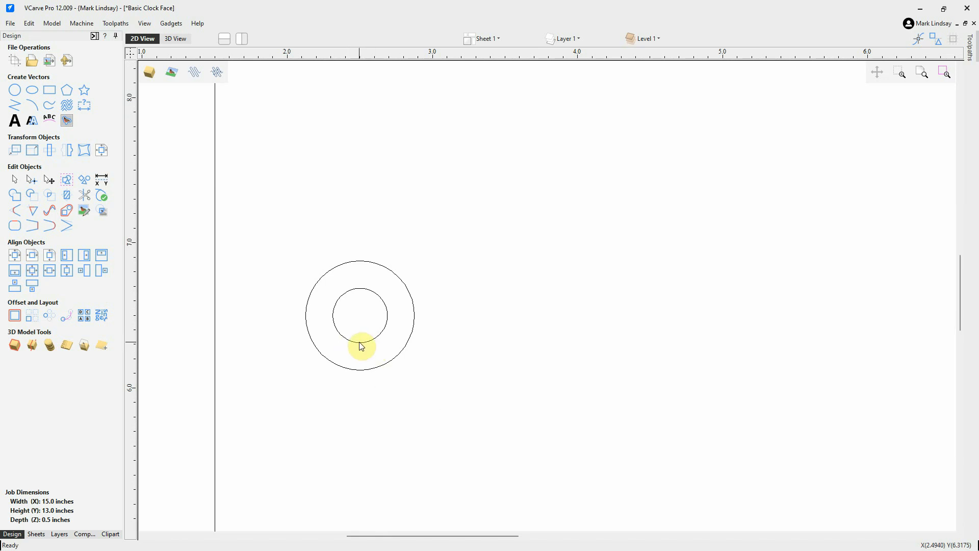
{"action": "left_click", "coordinate": [362, 369]}
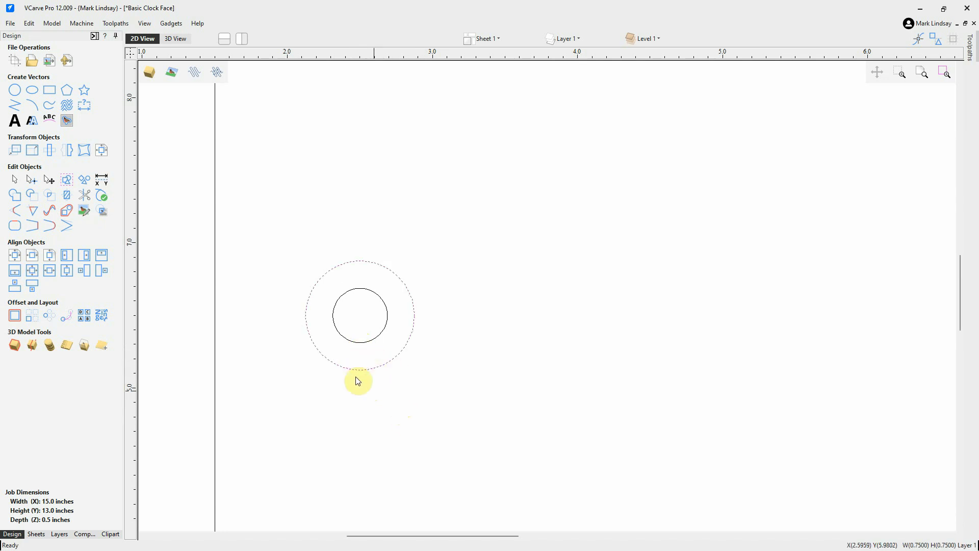
{"action": "left_click", "coordinate": [33, 151]}
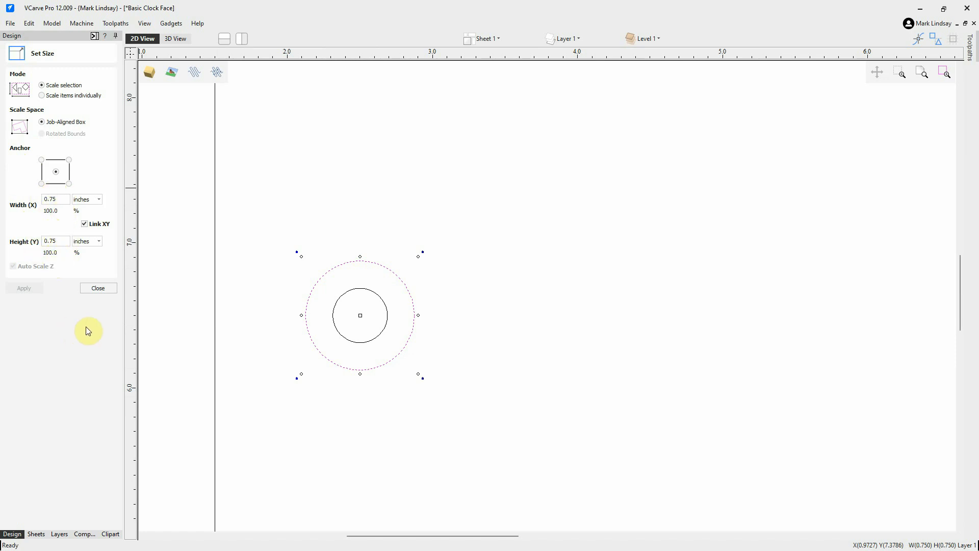
Close Set Size, check the top, right and bottom outer rings, then deselect everything
{"action": "left_click", "coordinate": [96, 289]}
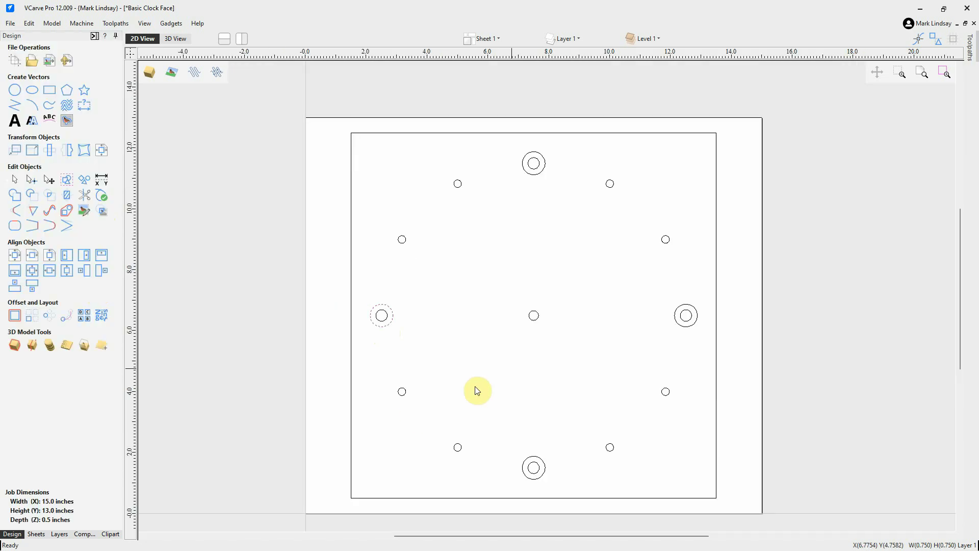
{"action": "left_click", "coordinate": [533, 174], "text": "shift"}
{"action": "left_click", "coordinate": [687, 327], "text": "shift"}
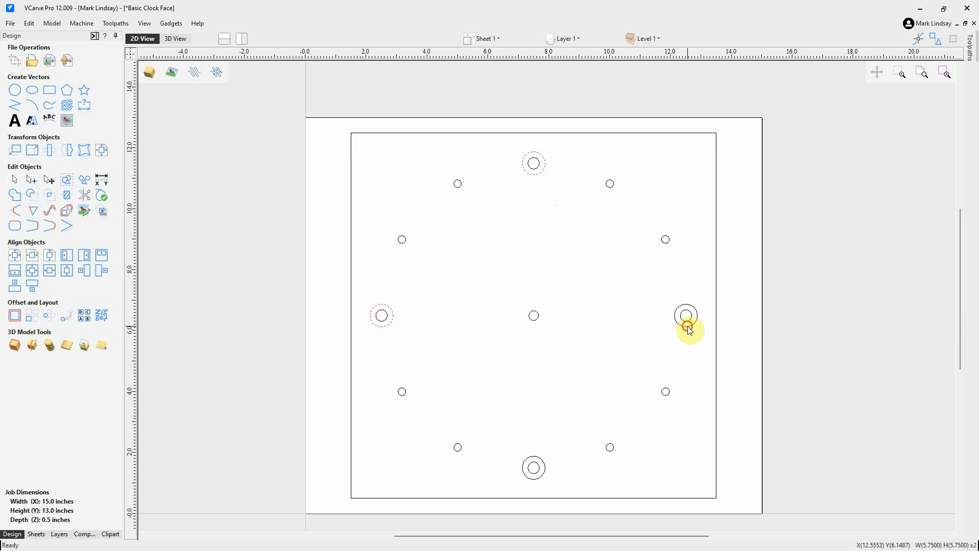
{"action": "left_click", "coordinate": [532, 465], "text": "shift"}
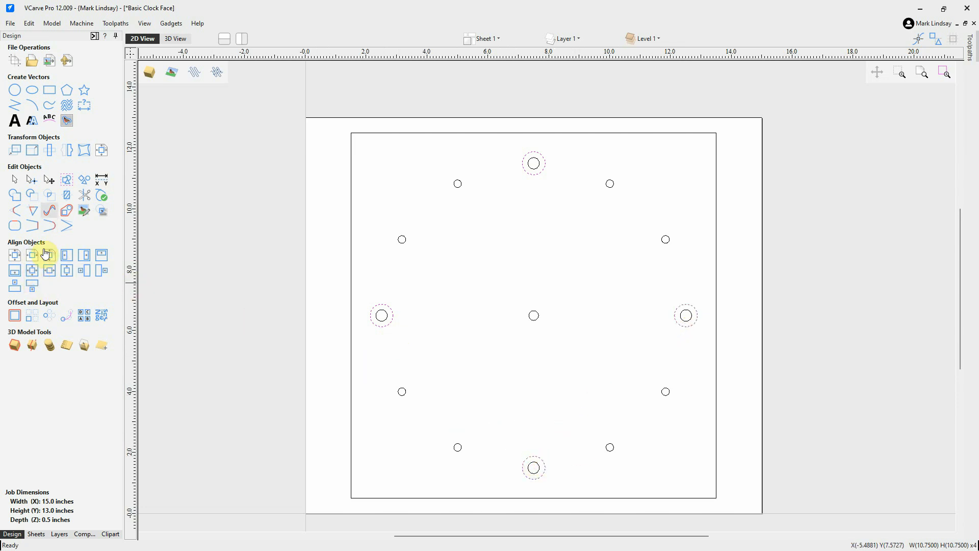
{"action": "left_click", "coordinate": [565, 336]}
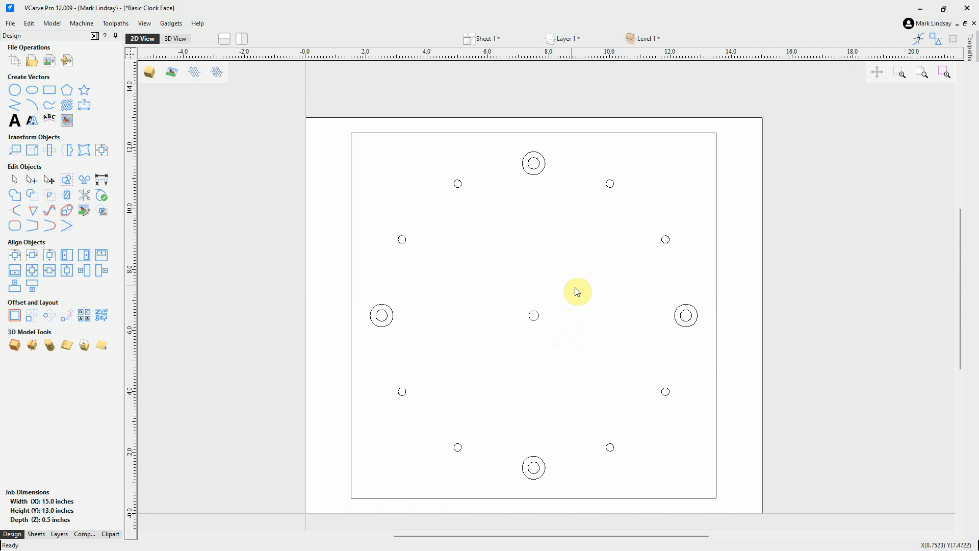
Preview then hide the 3/8 Pocket, Through Holes and Profile Cutout toolpaths; select the ringed circles
{"action": "left_click", "coordinate": [95, 36]}
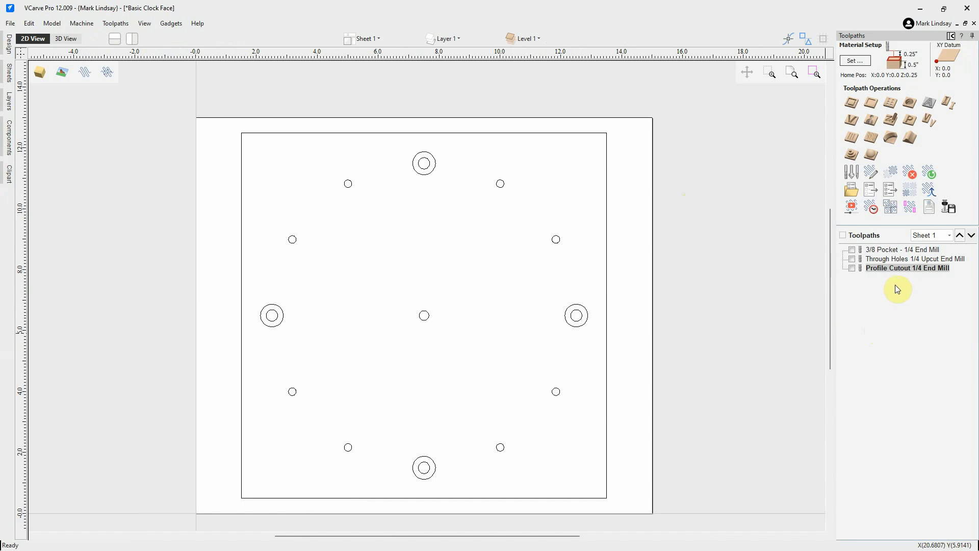
{"action": "left_click", "coordinate": [852, 250]}
{"action": "left_click", "coordinate": [852, 259]}
{"action": "left_click", "coordinate": [851, 268]}
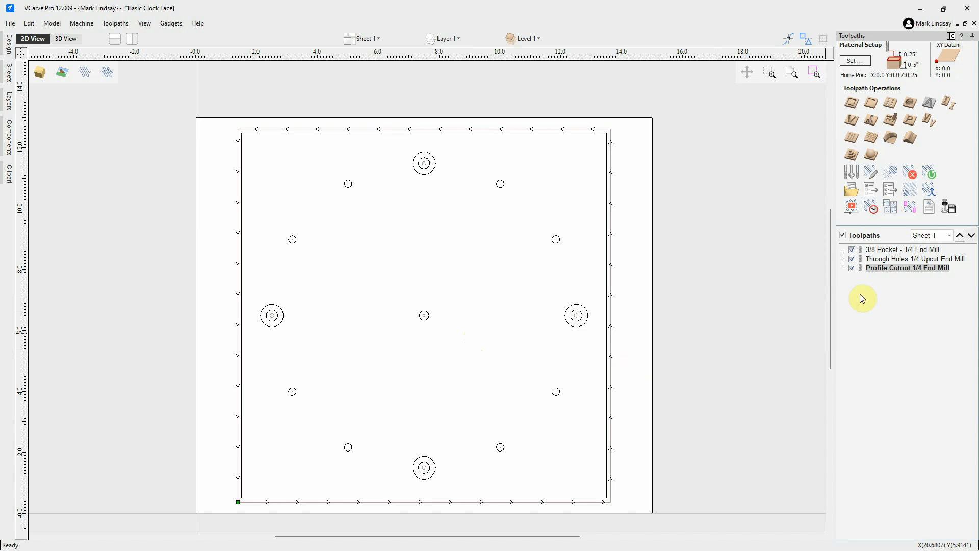
{"action": "left_click", "coordinate": [842, 235]}
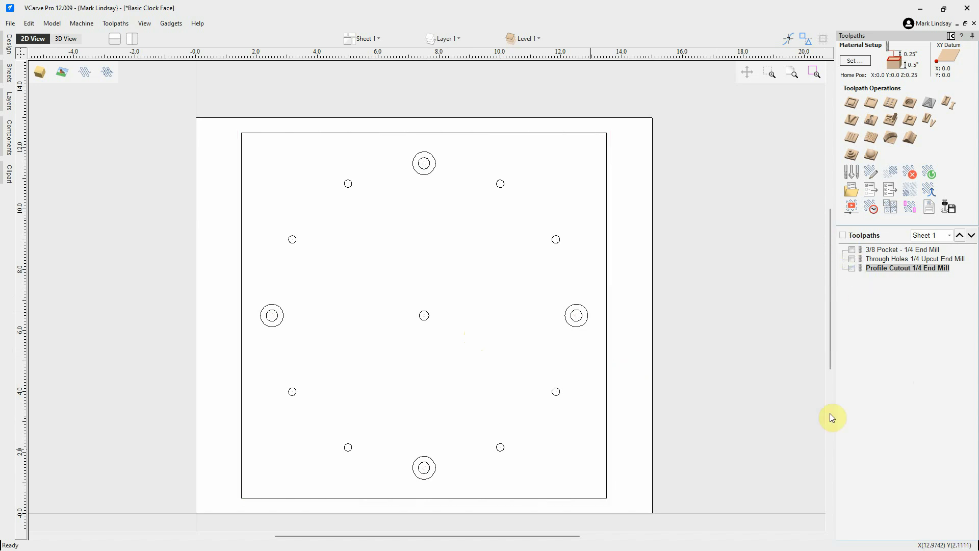
{"action": "left_click", "coordinate": [584, 330]}
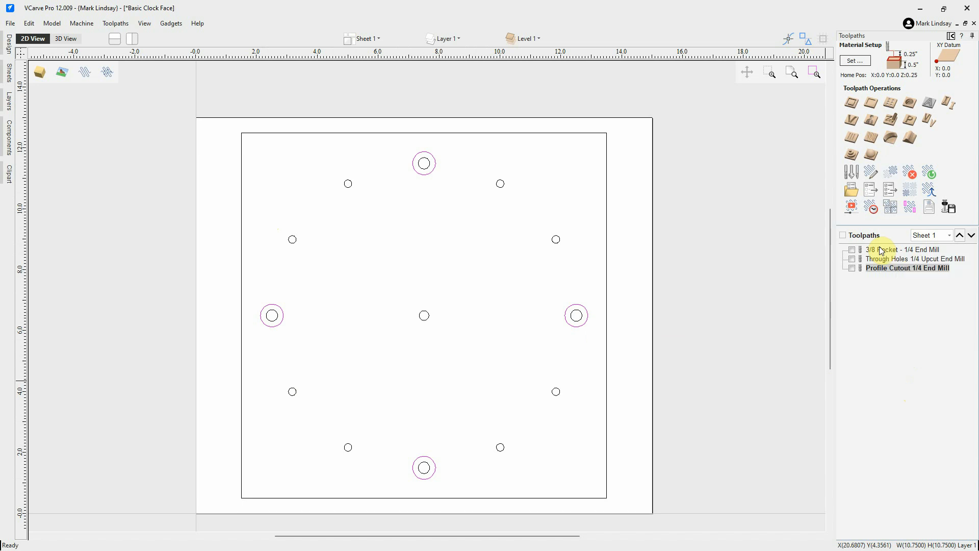
Set up a 0.375-inch-deep pocket toolpath on the four large circles, naming it 3-4 inch Walnut Dowel
{"action": "left_click", "coordinate": [900, 250]}
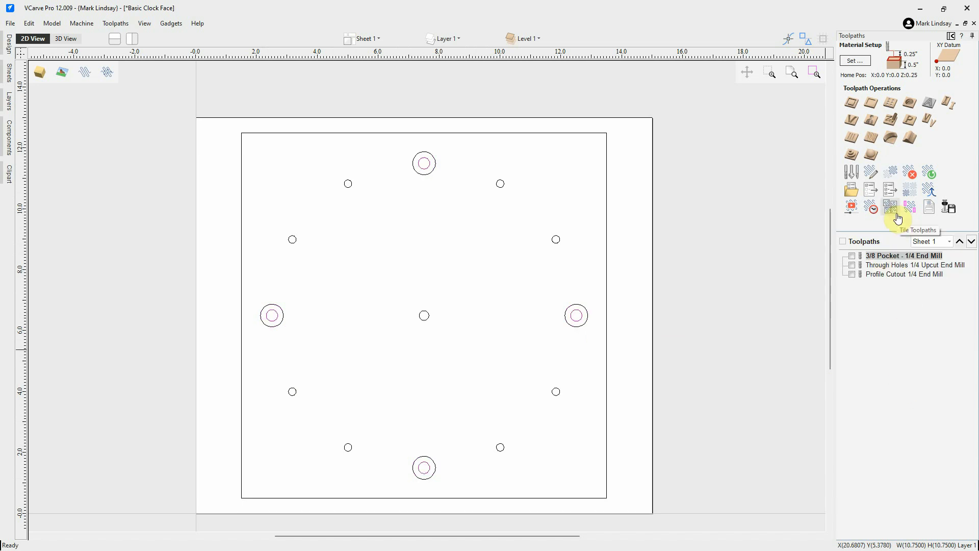
{"action": "left_click", "coordinate": [585, 312]}
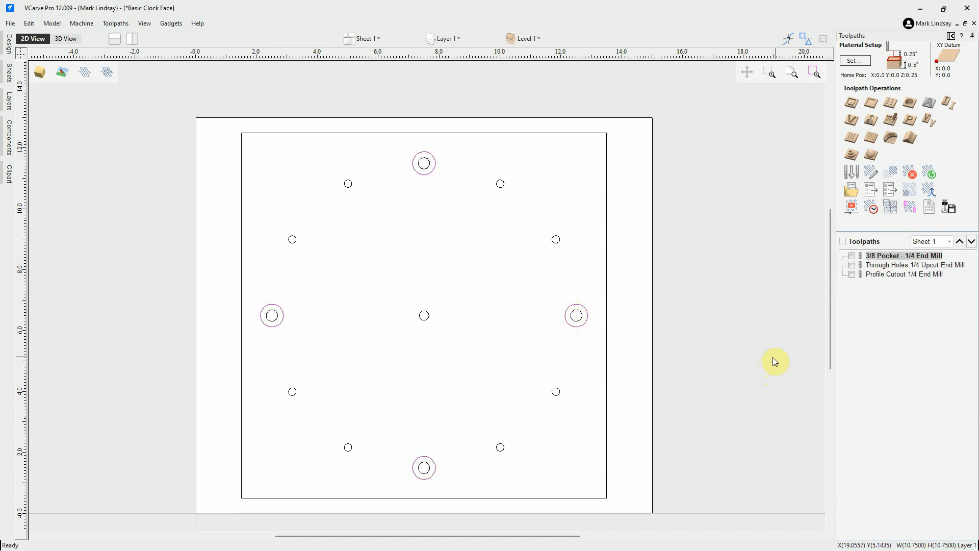
{"action": "left_click", "coordinate": [871, 103]}
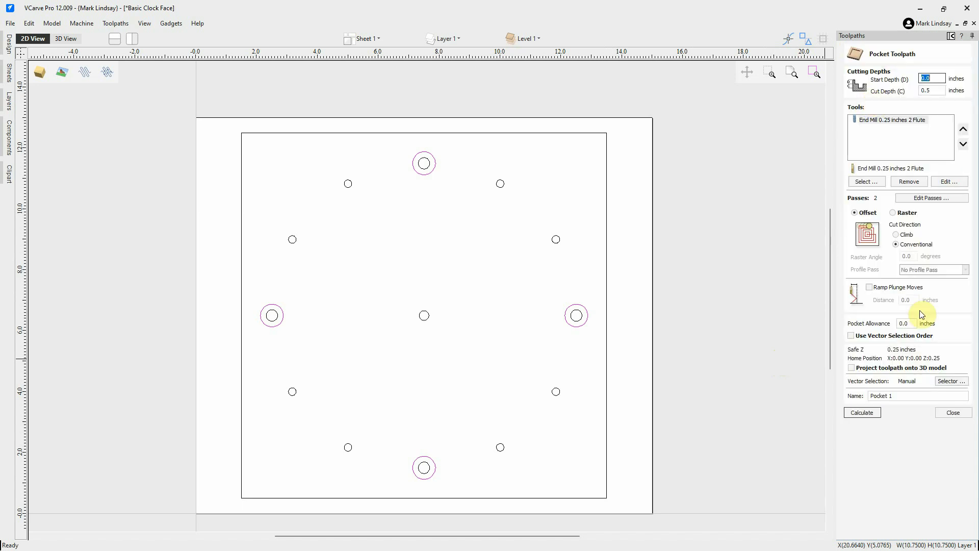
{"action": "double_click", "coordinate": [929, 92]}
{"action": "type", "text": "0.5"}
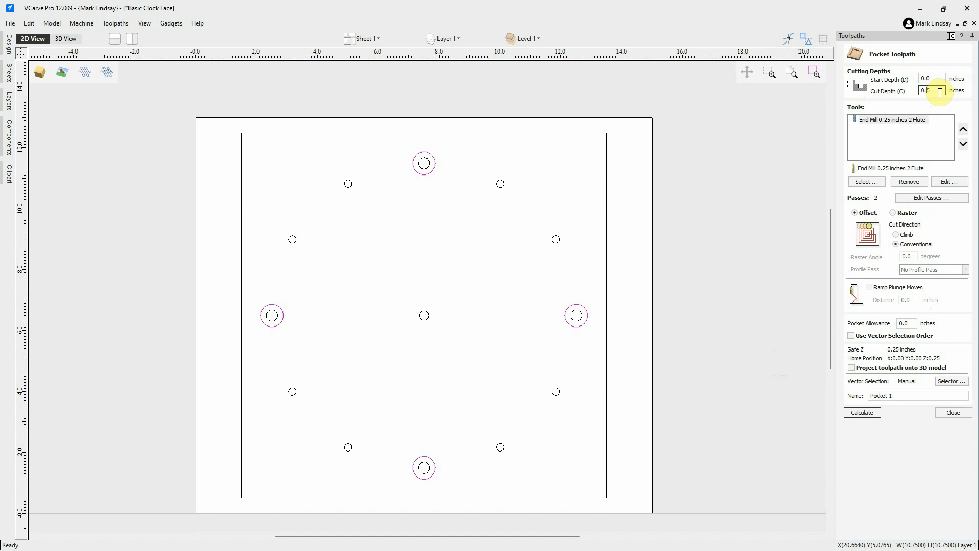
{"action": "type", "text": "37"}
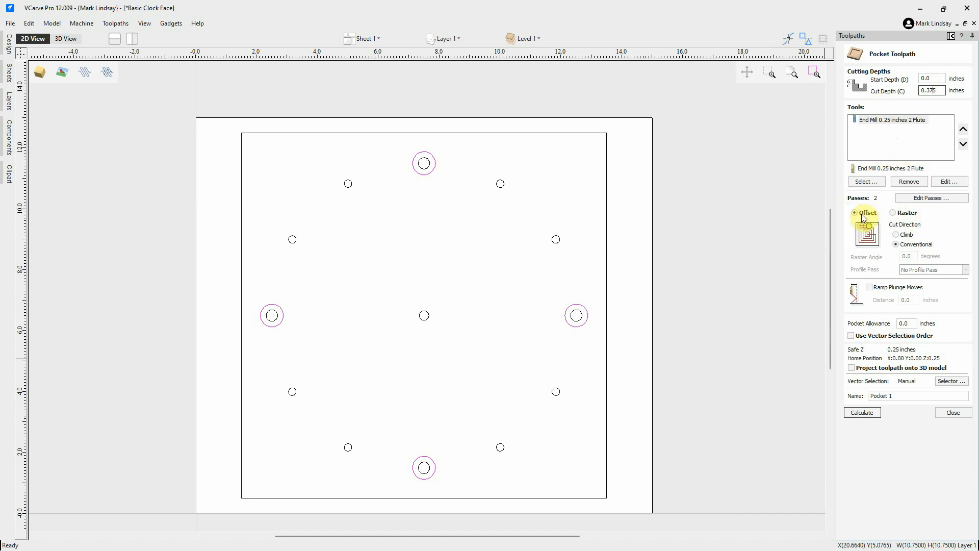
{"action": "left_click", "coordinate": [891, 398]}
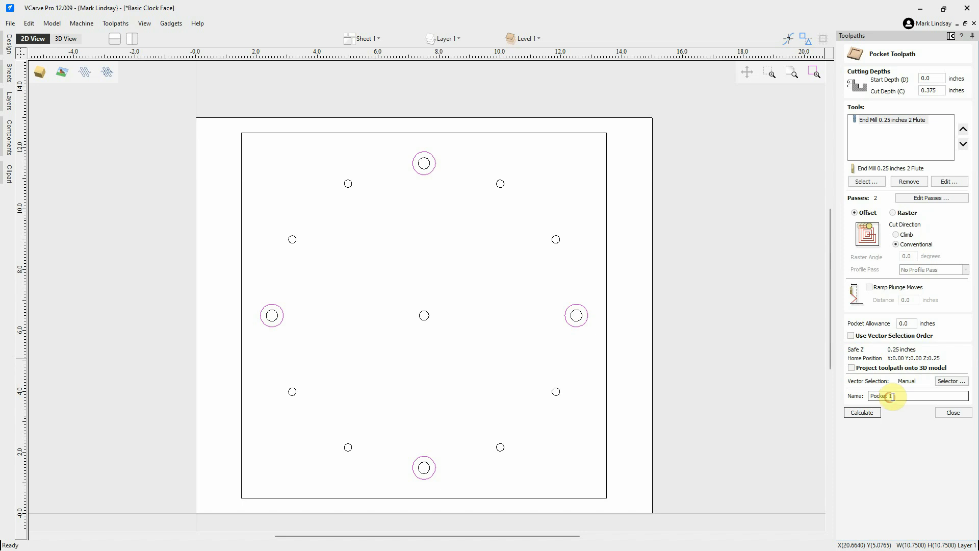
{"action": "double_click", "coordinate": [885, 397]}
{"action": "type", "text": "3-4 inch Walnut Dowel"}
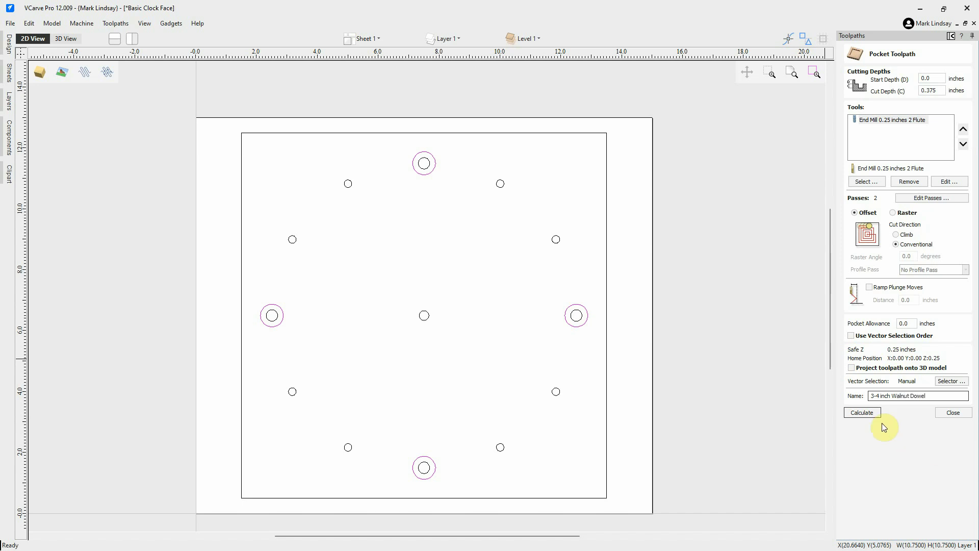
Calculate the 3-4 inch Walnut Dowel toolpath and move it to the top of the list
{"action": "left_click", "coordinate": [867, 413]}
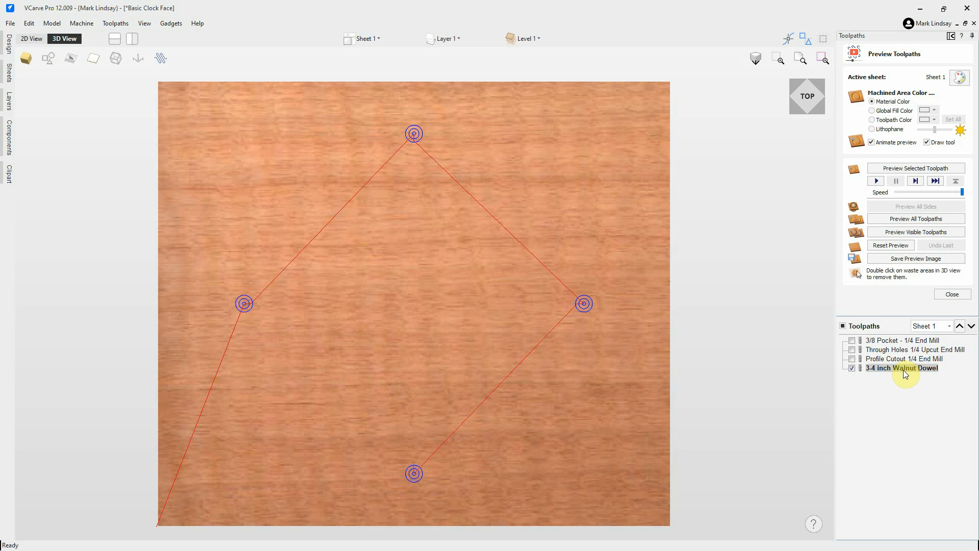
{"action": "left_click", "coordinate": [960, 327]}
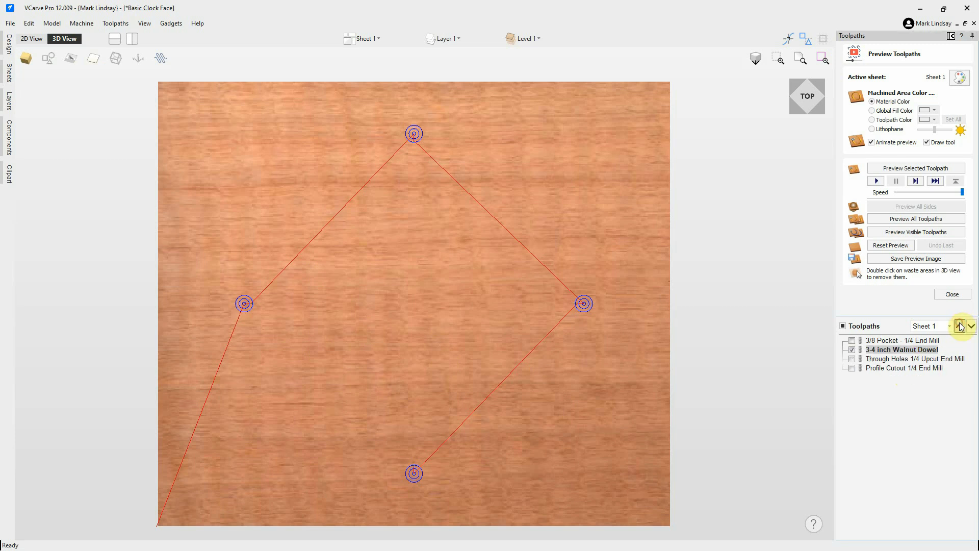
{"action": "left_click", "coordinate": [961, 327]}
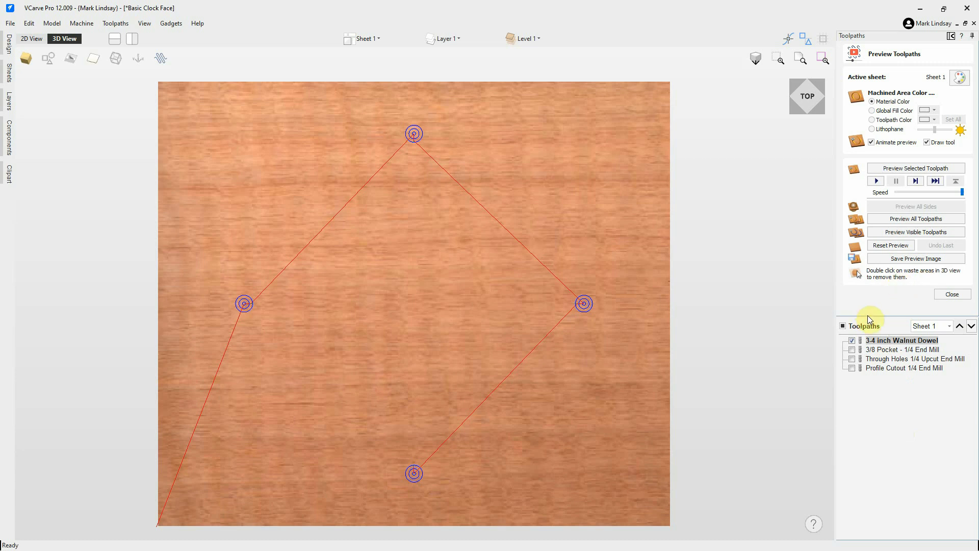
{"action": "mouse_move", "coordinate": [874, 351]}
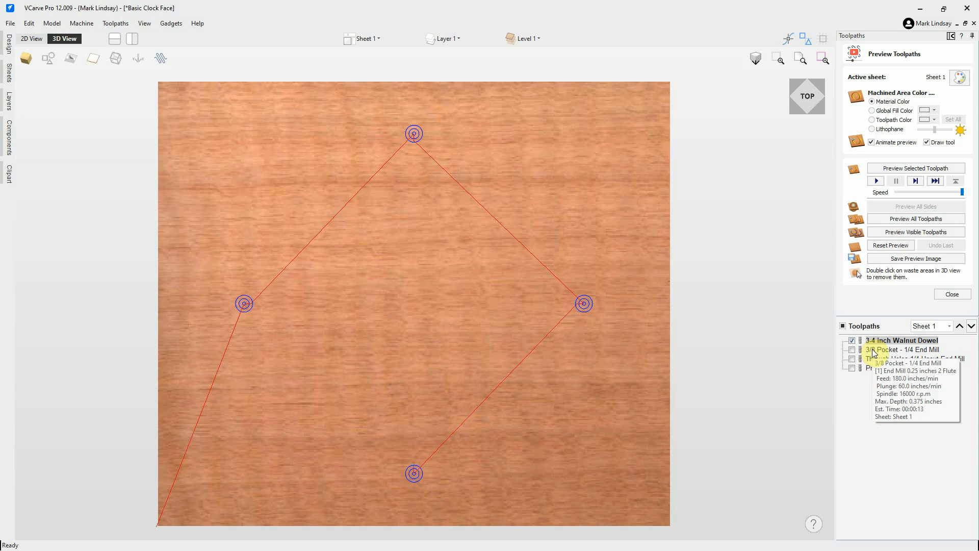
Hide the Walnut Dowel toolpath, show the other three, and simulate them in an orbited 3D view
{"action": "left_click", "coordinate": [852, 341]}
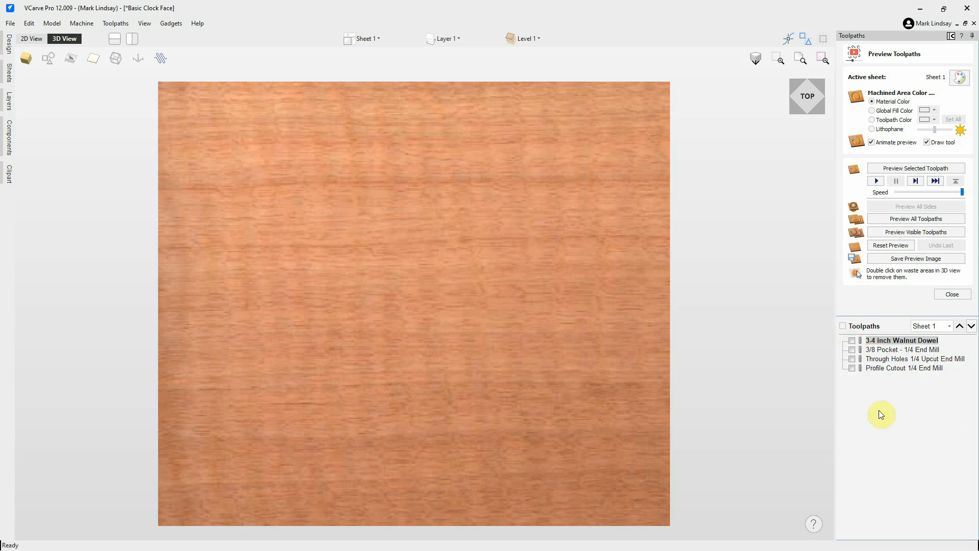
{"action": "left_click", "coordinate": [852, 350]}
{"action": "left_click", "coordinate": [852, 359]}
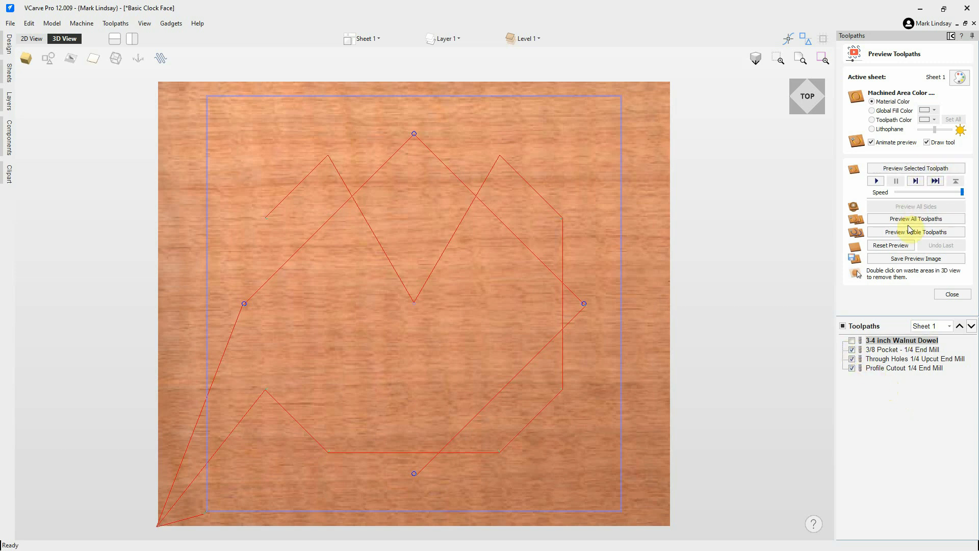
{"action": "left_click", "coordinate": [924, 233]}
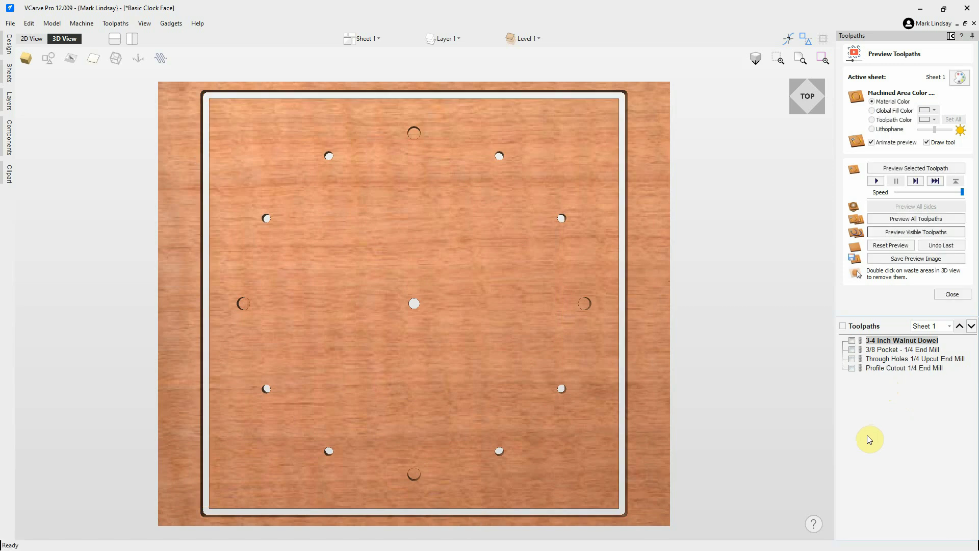
{"action": "mouse_move", "coordinate": [413, 427]}
{"action": "left_mouse_down"}
{"action": "mouse_move", "coordinate": [430, 403]}
{"action": "mouse_move", "coordinate": [424, 375]}
{"action": "left_mouse_up"}
{"action": "left_click_drag", "start_coordinate": [491, 311], "coordinate": [490, 352]}
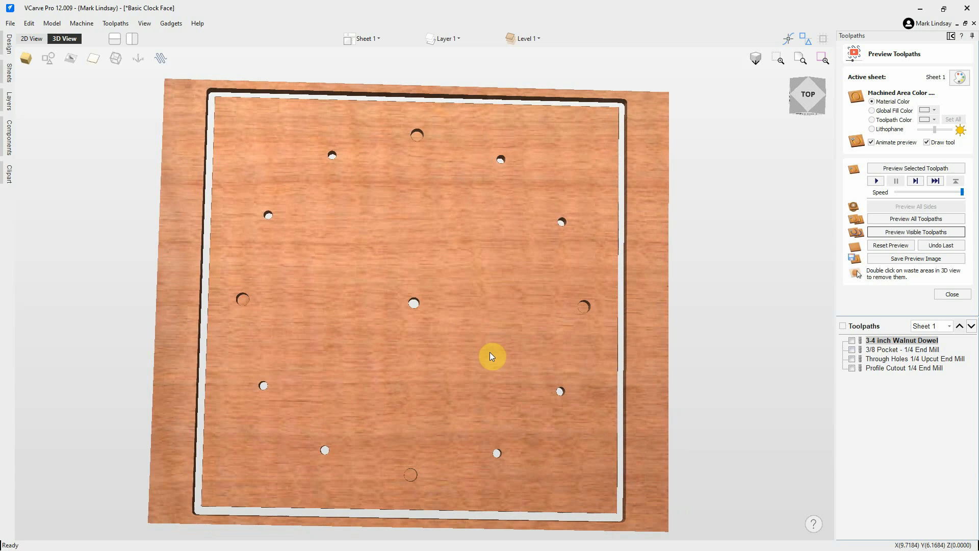
Reset the preview, then simulate the walnut dowel, through-hole and profile toolpaths with the waste removed
{"action": "left_click", "coordinate": [898, 250]}
{"action": "left_click", "coordinate": [813, 97]}
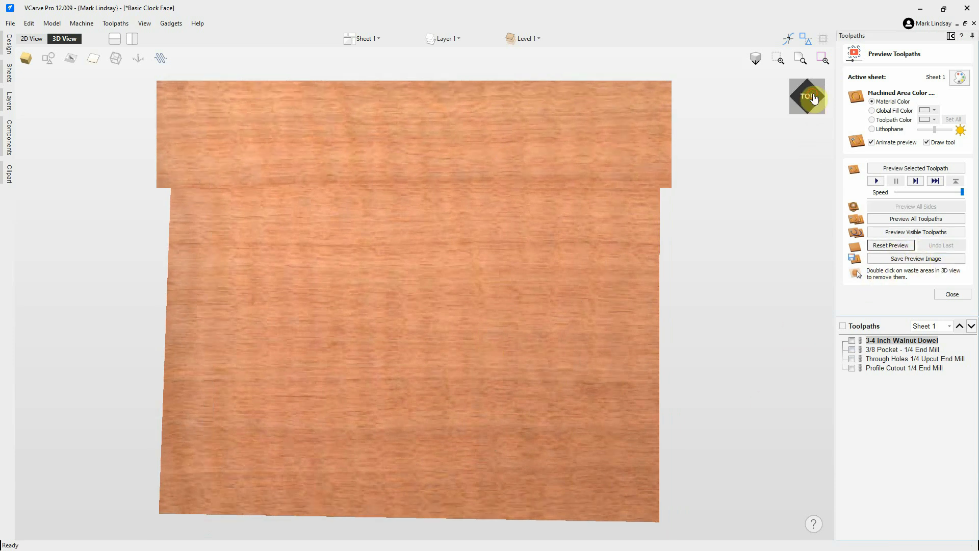
{"action": "left_click", "coordinate": [852, 340]}
{"action": "left_click", "coordinate": [852, 358]}
{"action": "left_click", "coordinate": [850, 368]}
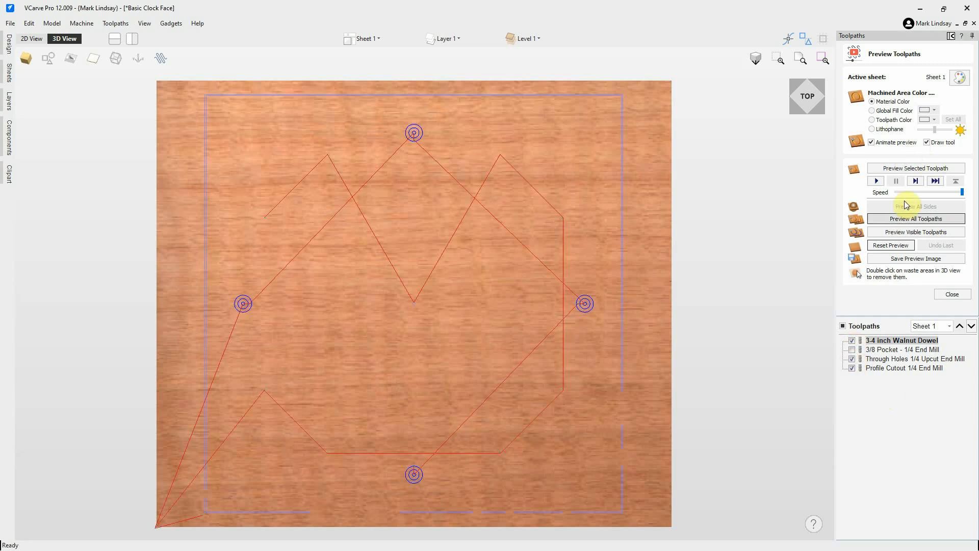
{"action": "left_click", "coordinate": [911, 232]}
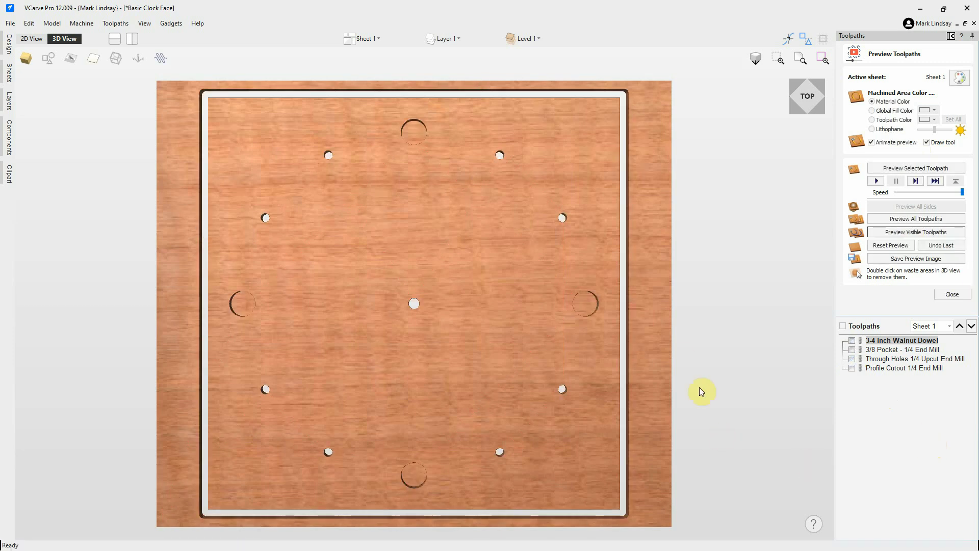
{"action": "double_click", "coordinate": [647, 299]}
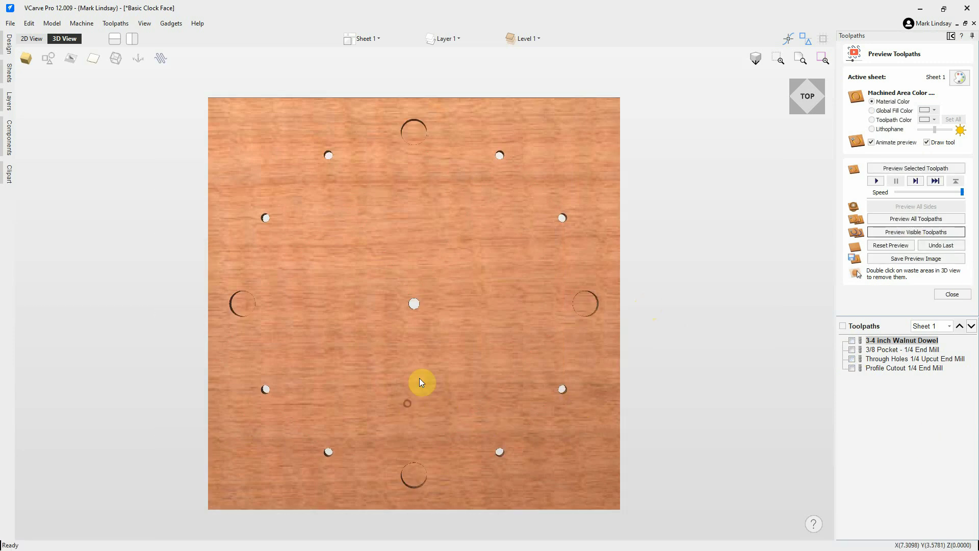
Re-simulate the 3/8 Pocket, through-hole and profile toolpaths, tilt to inspect hole depths, then reset
{"action": "left_click", "coordinate": [852, 340]}
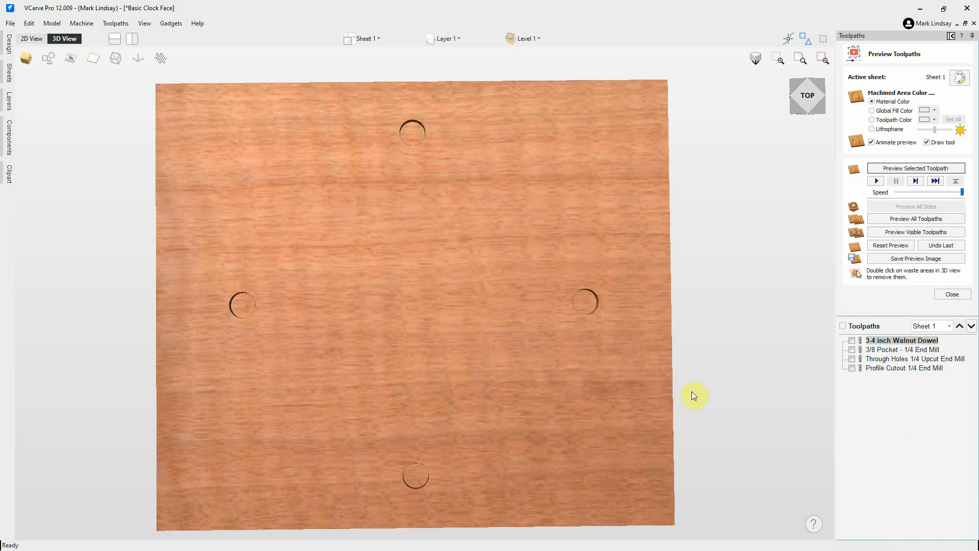
{"action": "left_click", "coordinate": [851, 350]}
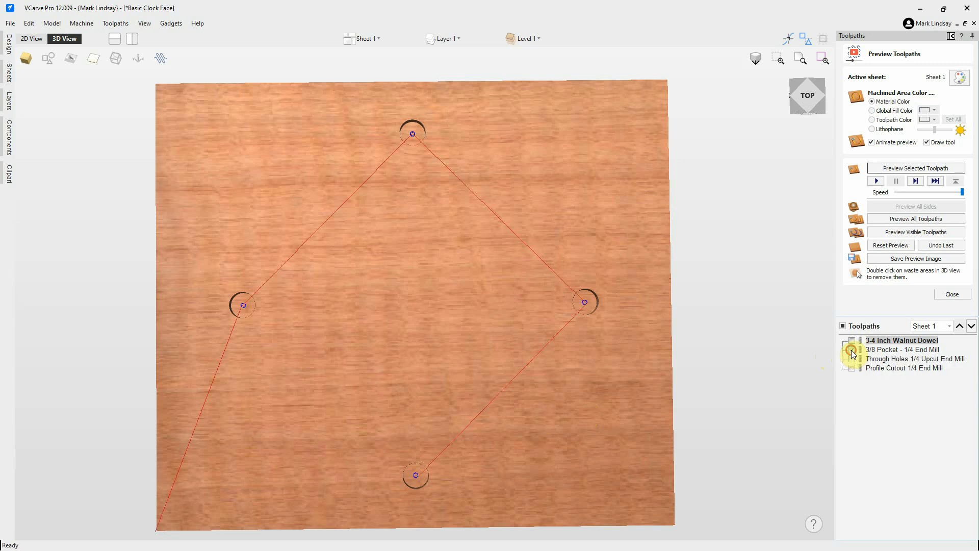
{"action": "left_click", "coordinate": [852, 359]}
{"action": "left_click", "coordinate": [852, 367]}
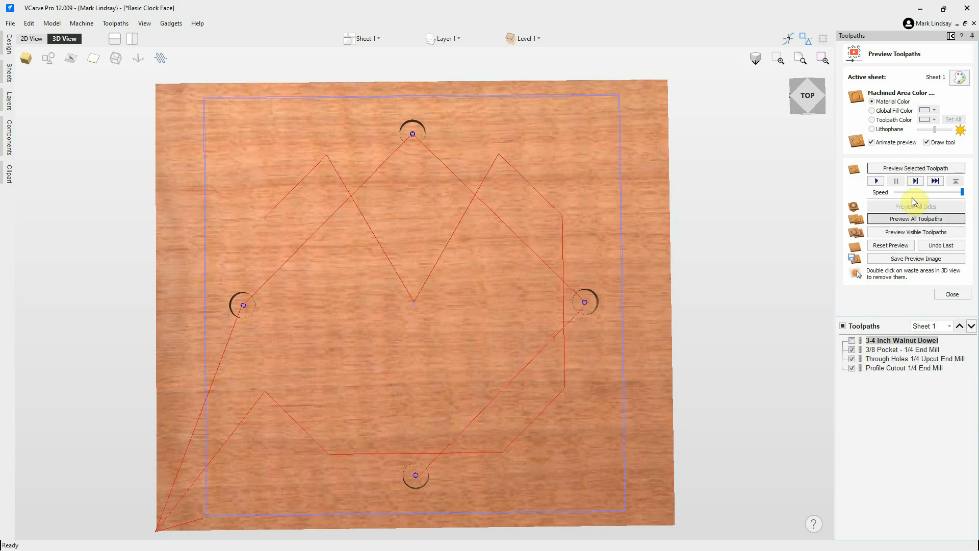
{"action": "left_click", "coordinate": [911, 232]}
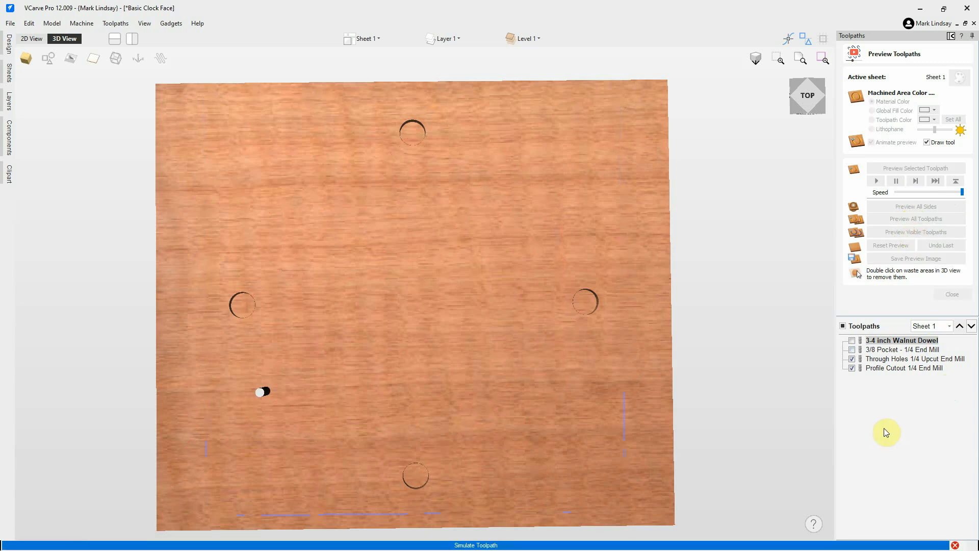
{"action": "double_click", "coordinate": [662, 285]}
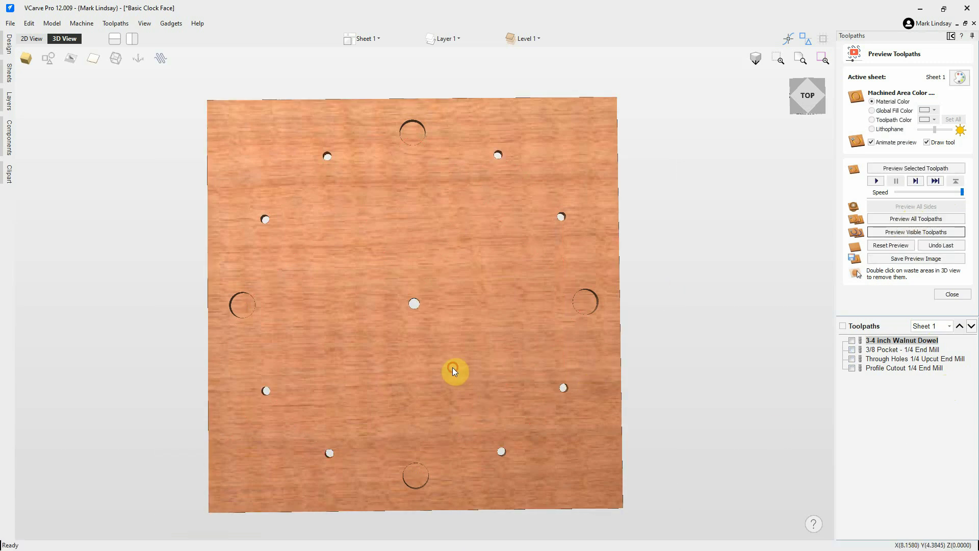
{"action": "mouse_move", "coordinate": [452, 367]}
{"action": "left_mouse_down"}
{"action": "mouse_move", "coordinate": [412, 407]}
{"action": "mouse_move", "coordinate": [411, 311]}
{"action": "mouse_move", "coordinate": [414, 375]}
{"action": "left_mouse_up"}
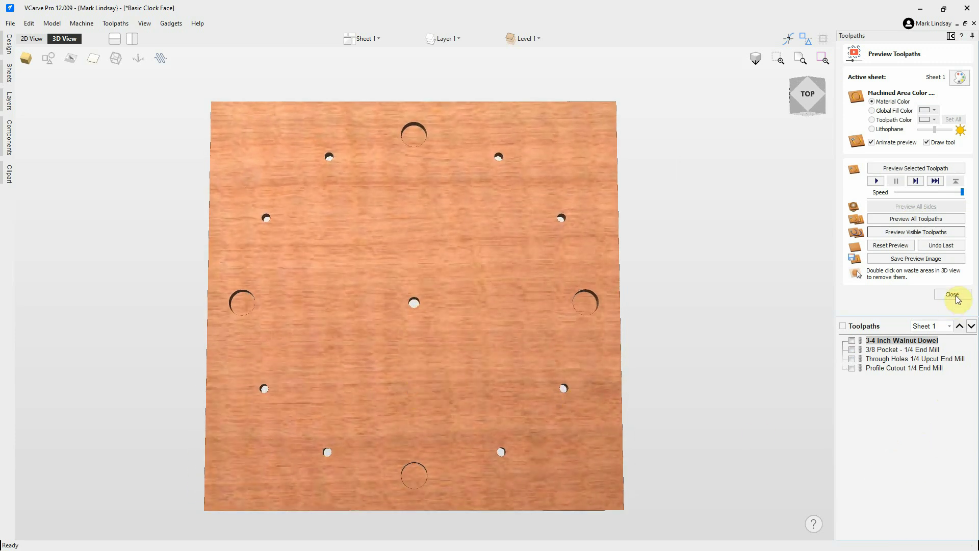
{"action": "left_click", "coordinate": [891, 246]}
{"action": "left_click", "coordinate": [953, 295]}
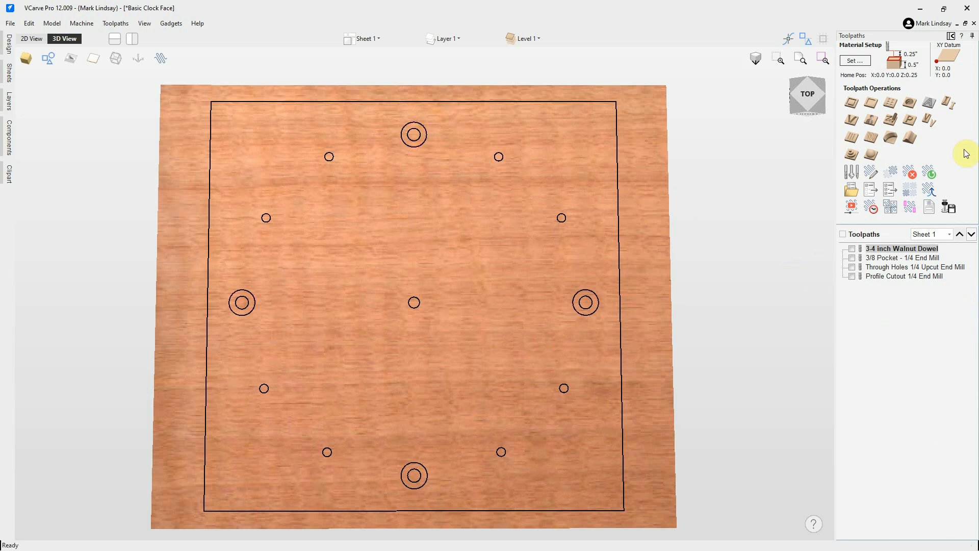
{"action": "left_click", "coordinate": [952, 36]}
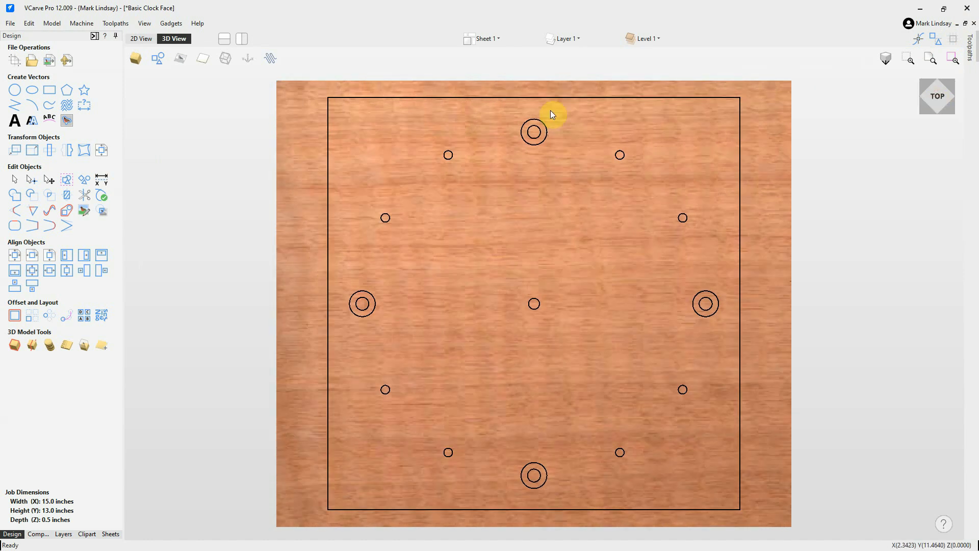
{"action": "left_click", "coordinate": [147, 43]}
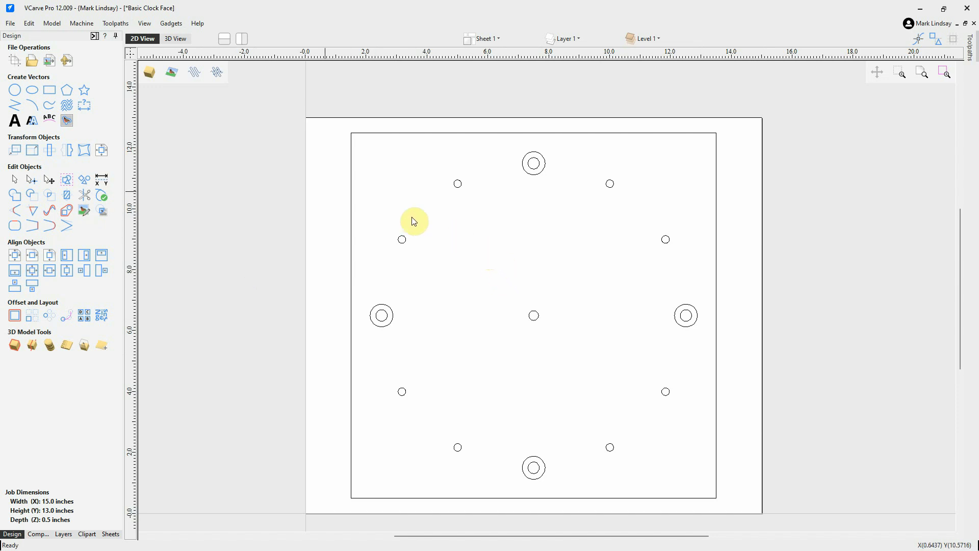
{"action": "left_click", "coordinate": [11, 24]}
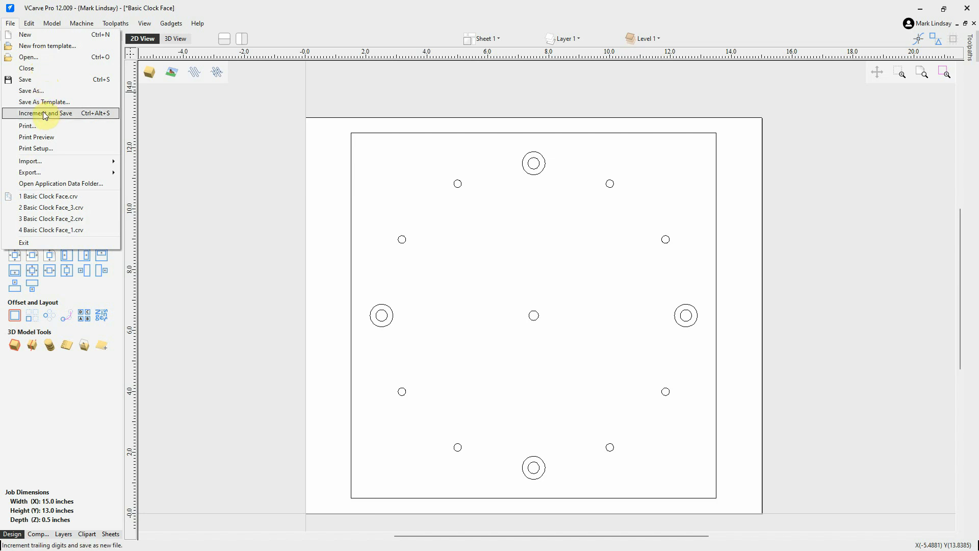
{"action": "left_click", "coordinate": [272, 141]}
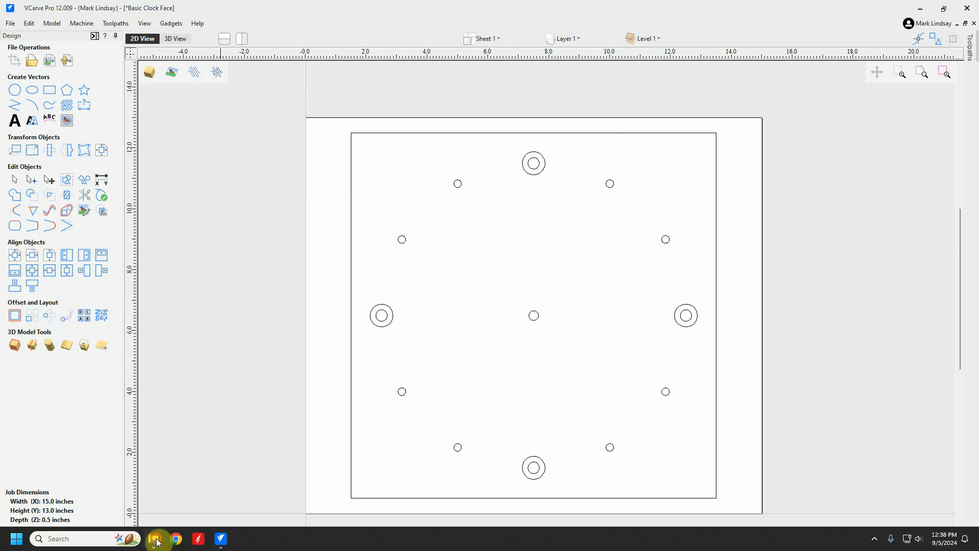
{"action": "left_click", "coordinate": [156, 540]}
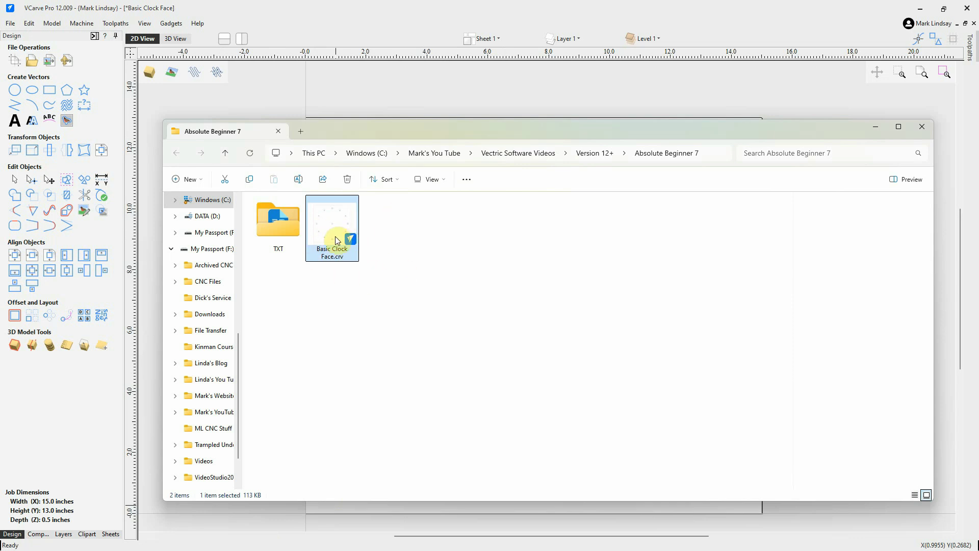
{"action": "left_click", "coordinate": [417, 12]}
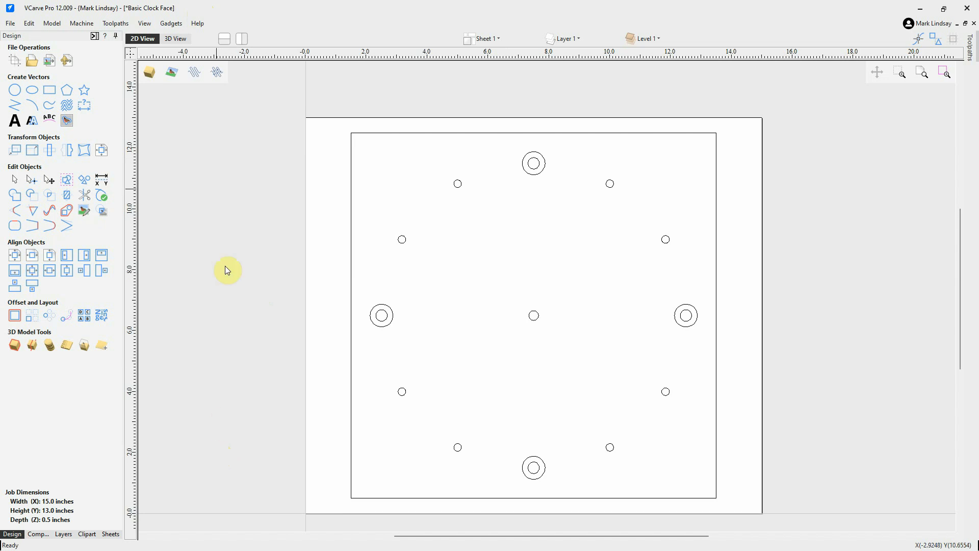
Increment and save the job as Basic Clock Face_1
{"action": "left_click", "coordinate": [12, 24]}
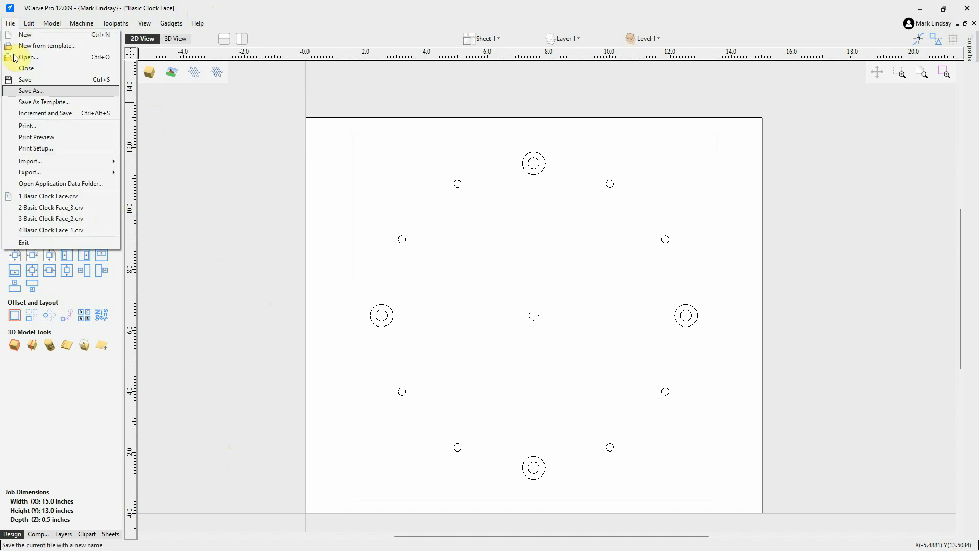
{"action": "left_click", "coordinate": [60, 109]}
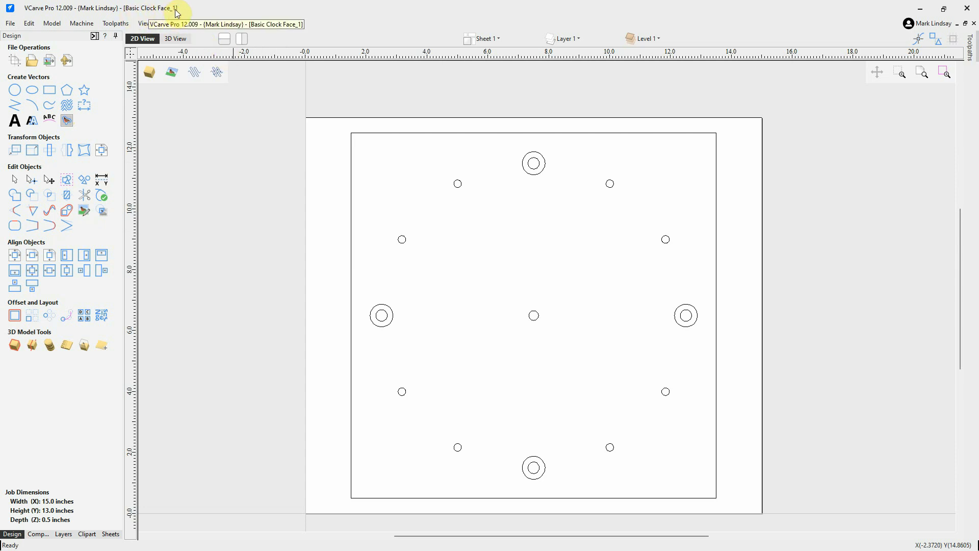
{"action": "mouse_move", "coordinate": [176, 549]}
{"action": "left_click", "coordinate": [153, 538]}
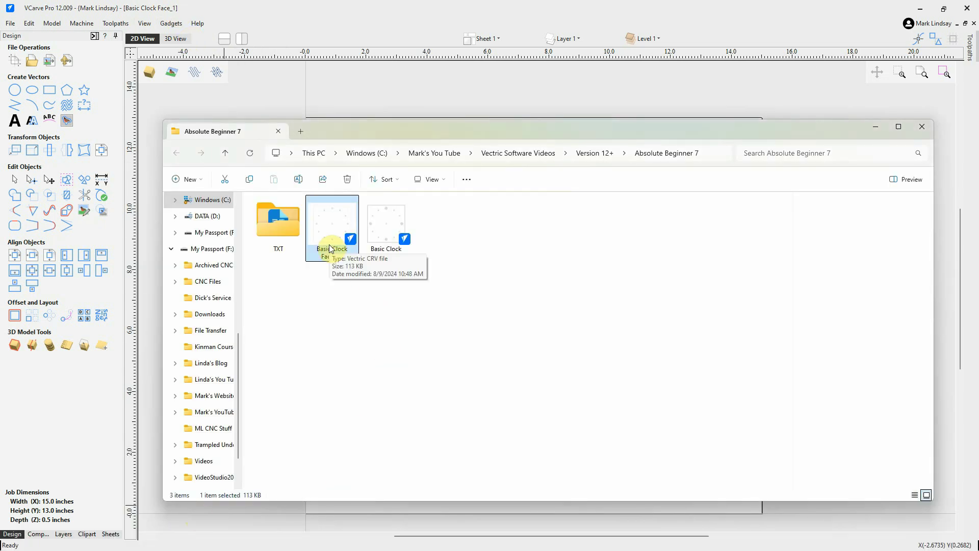
{"action": "left_click", "coordinate": [396, 230]}
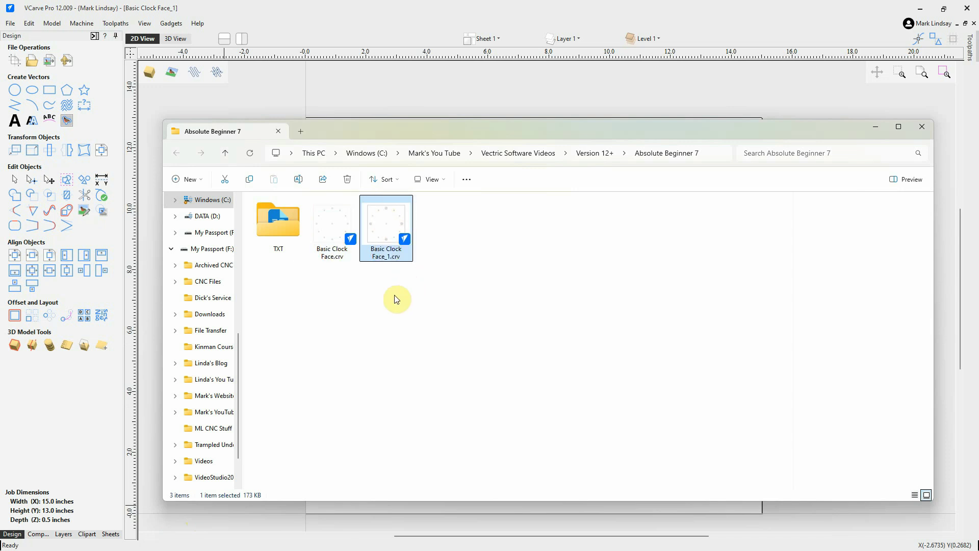
{"action": "left_click", "coordinate": [509, 83]}
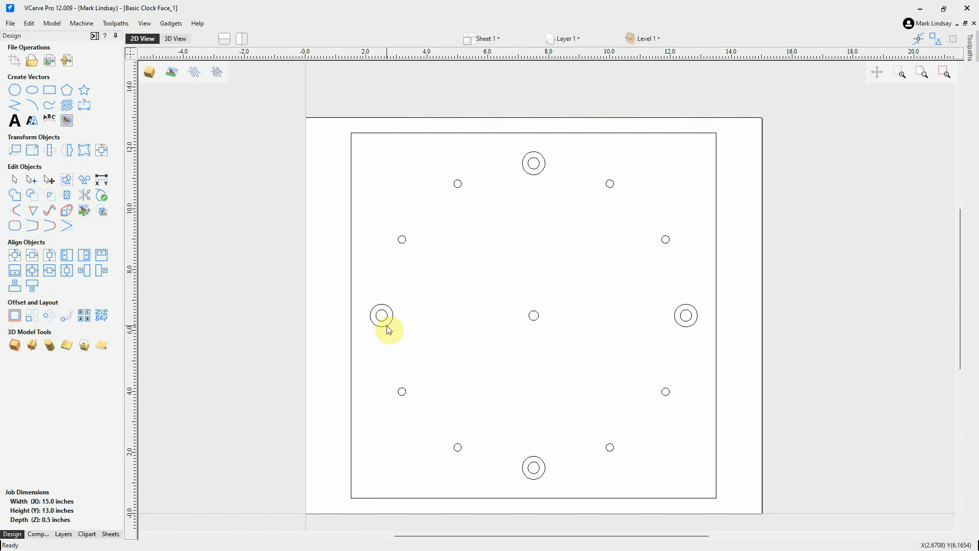
Delete the four large outer offset rings at the 12, 3, 6 and 9 o'clock markers
{"action": "left_click", "coordinate": [388, 326]}
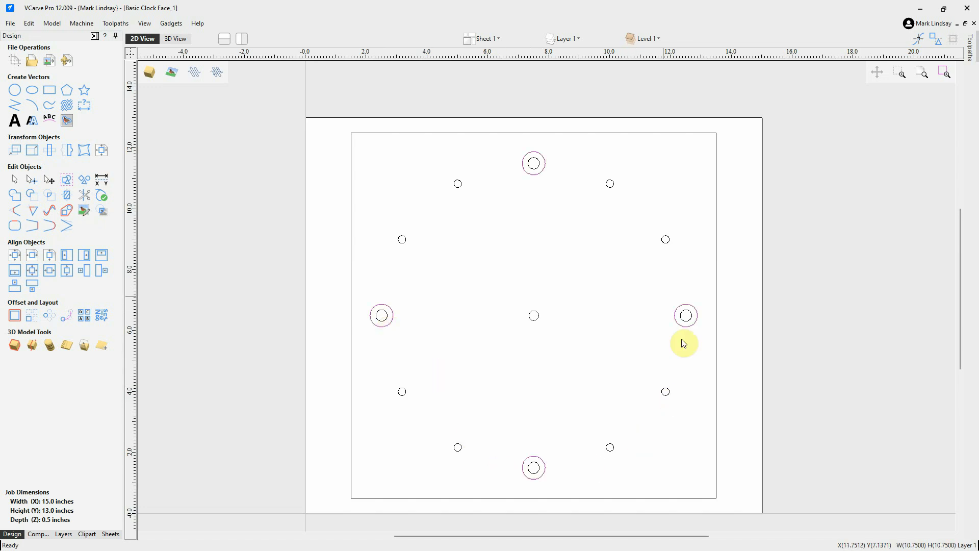
{"action": "left_click", "coordinate": [483, 286]}
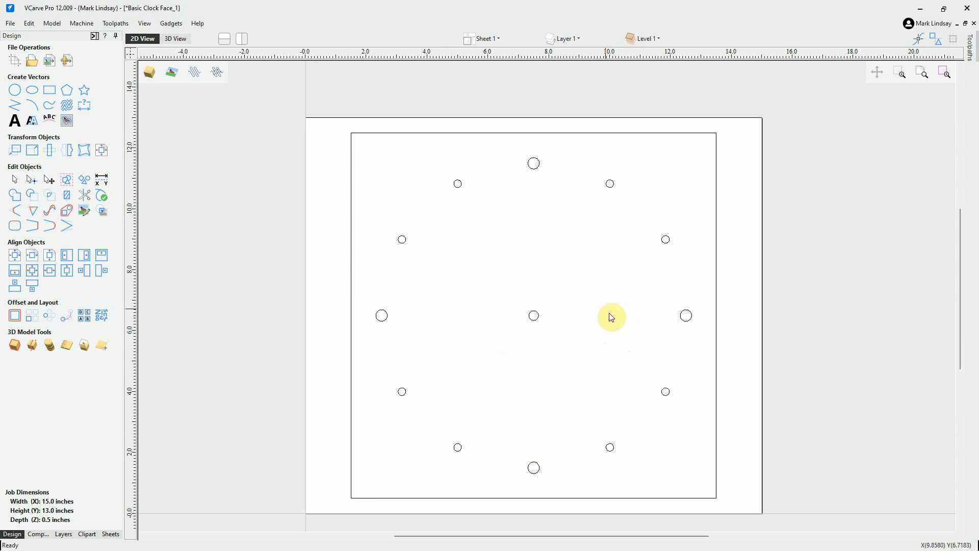
Create a 1.0-inch-high '12' text in Century725 Blk BT
{"action": "left_click", "coordinate": [14, 120]}
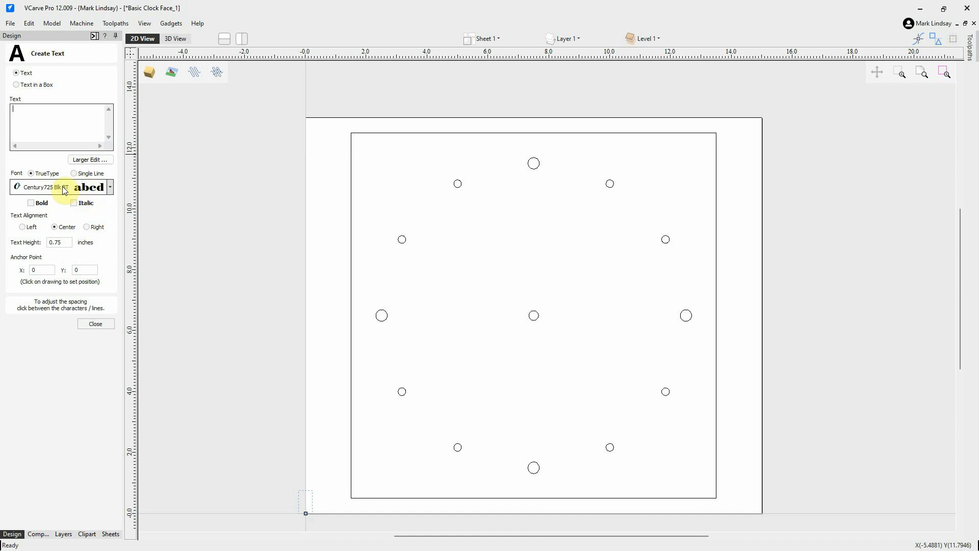
{"action": "double_click", "coordinate": [64, 241]}
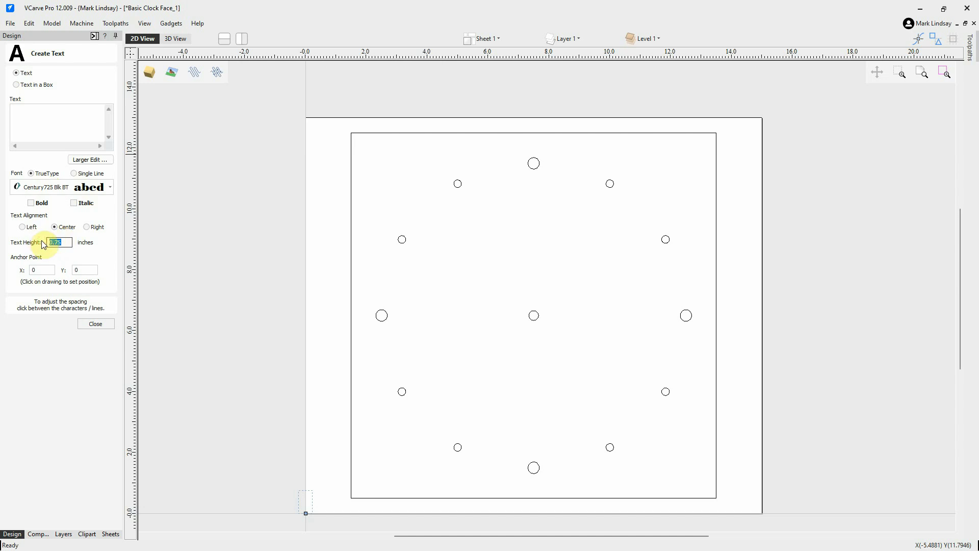
{"action": "type", "text": "1.0"}
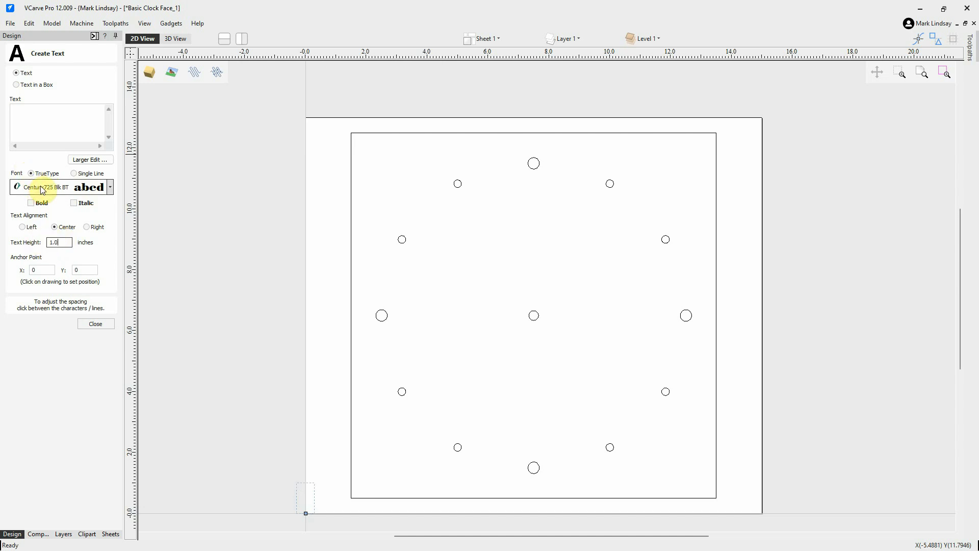
{"action": "left_click", "coordinate": [23, 125]}
{"action": "left_click", "coordinate": [29, 115]}
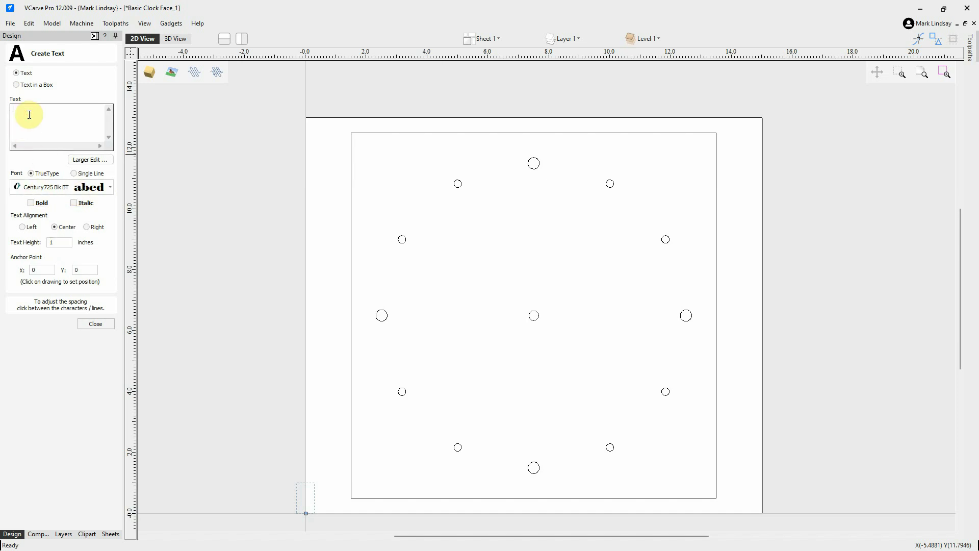
{"action": "type", "text": "12"}
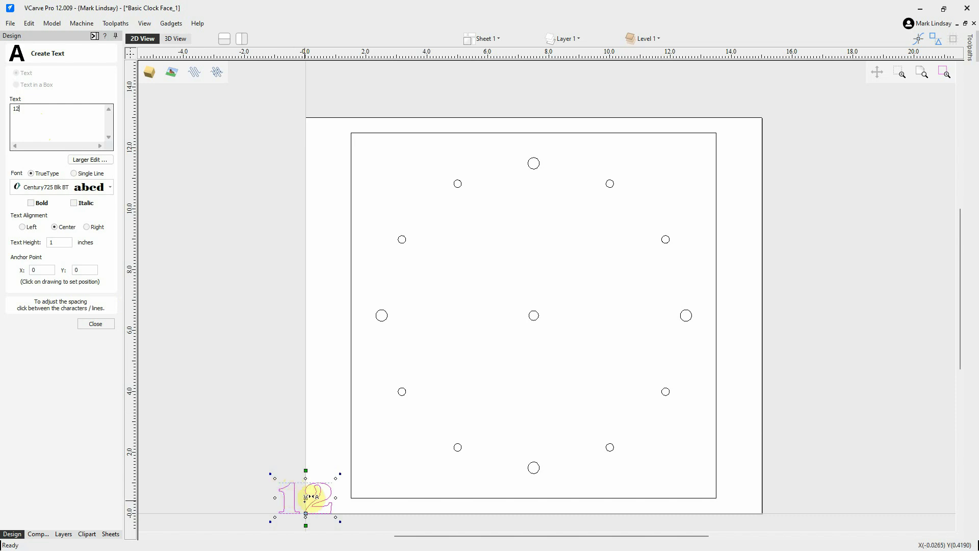
Zoom in and tighten the character spacing between the 1 and 2 of the '12'
{"action": "scroll", "coordinate": [299, 527], "scroll_direction": "up", "scroll_amount": 1}
{"action": "scroll", "coordinate": [313, 509], "scroll_direction": "up", "scroll_amount": 1}
{"action": "scroll", "coordinate": [306, 502], "scroll_direction": "up", "scroll_amount": 1}
{"action": "scroll", "coordinate": [303, 499], "scroll_direction": "up", "scroll_amount": 1}
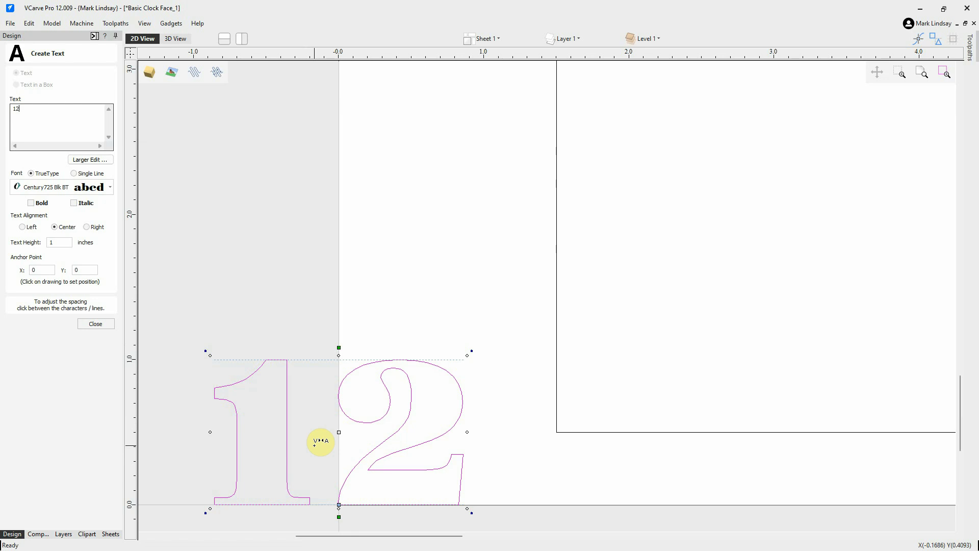
{"action": "key", "text": "Left"}
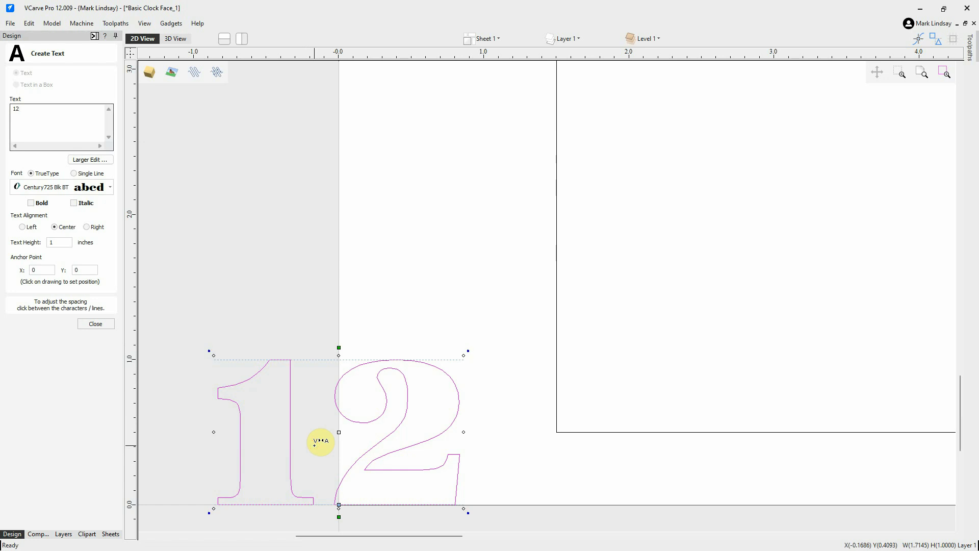
{"action": "key", "text": "Left"}
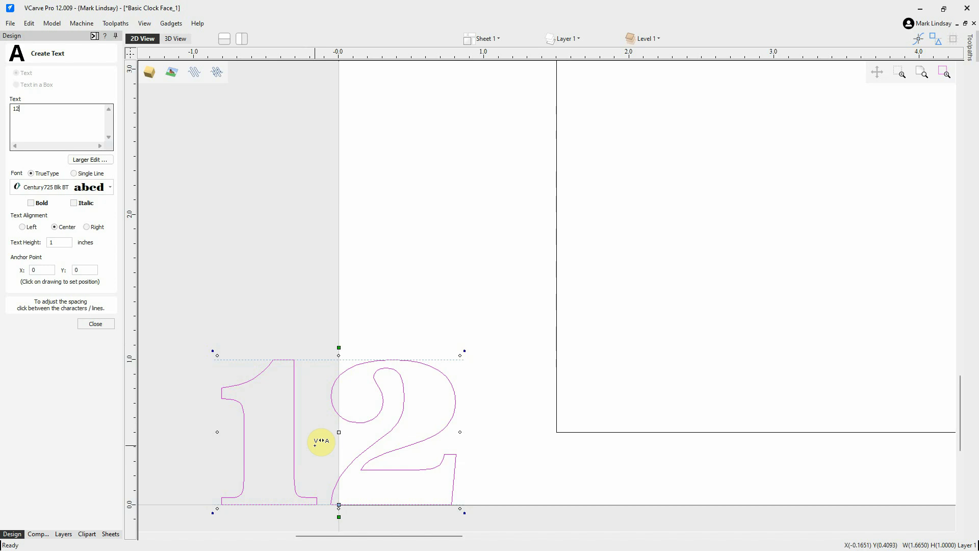
{"action": "left_click_drag", "start_coordinate": [315, 445], "coordinate": [317, 443]}
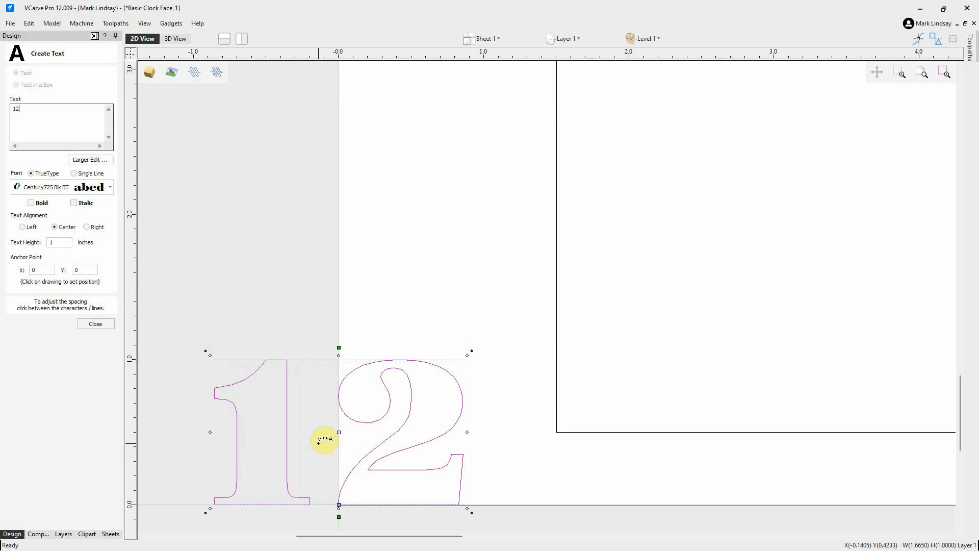
{"action": "left_click_drag", "start_coordinate": [325, 438], "coordinate": [326, 440]}
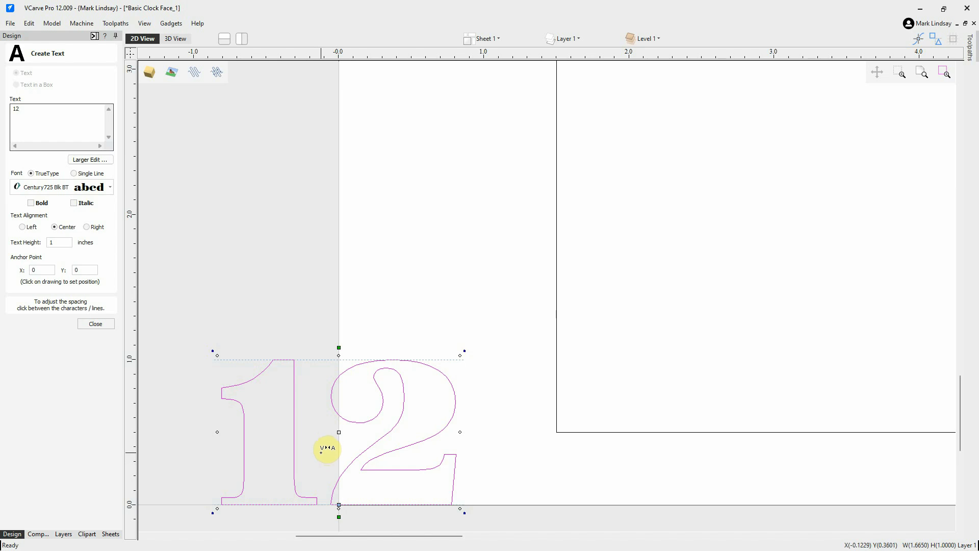
Finish the '12' text and zoom out to see the whole board
{"action": "left_click", "coordinate": [96, 325]}
{"action": "scroll", "coordinate": [454, 327], "scroll_direction": "down", "scroll_amount": 2}
{"action": "scroll", "coordinate": [449, 334], "scroll_direction": "down", "scroll_amount": 1}
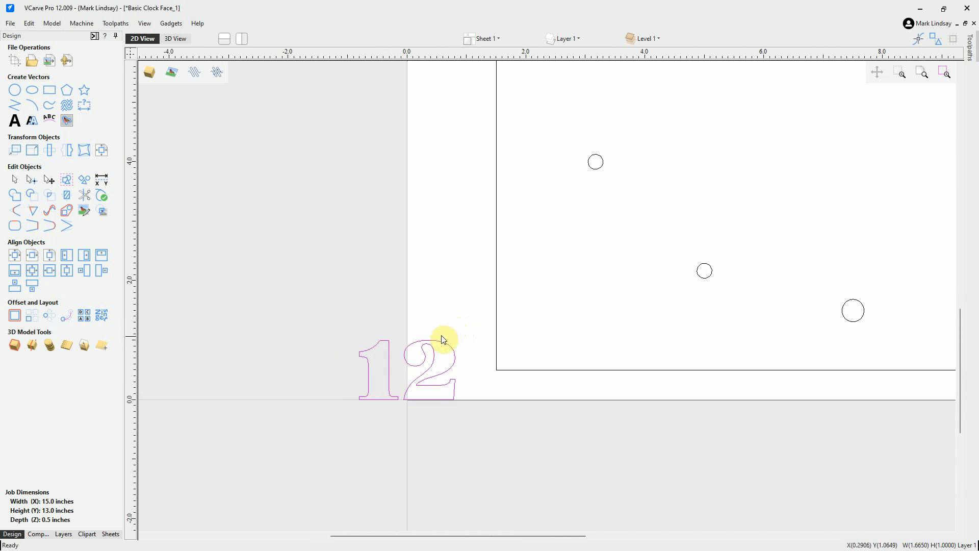
{"action": "scroll", "coordinate": [443, 340], "scroll_direction": "down", "scroll_amount": 3}
{"action": "scroll", "coordinate": [433, 395], "scroll_direction": "down", "scroll_amount": 1}
{"action": "scroll", "coordinate": [439, 409], "scroll_direction": "down", "scroll_amount": 1}
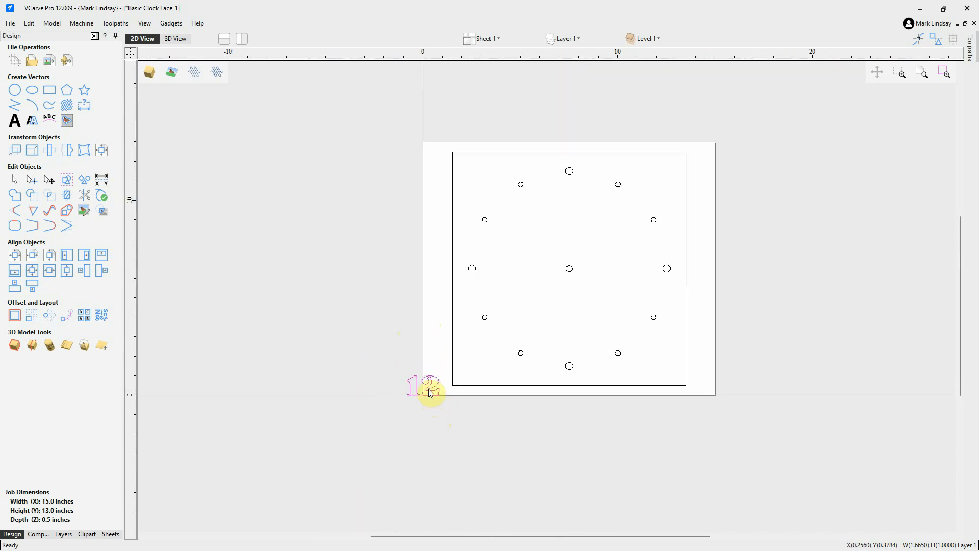
Drag the '12' so it centres on the top 12 o'clock hour circle
{"action": "left_click", "coordinate": [430, 392]}
{"action": "mouse_move", "coordinate": [431, 390]}
{"action": "left_mouse_down"}
{"action": "mouse_move", "coordinate": [529, 251]}
{"action": "mouse_move", "coordinate": [564, 218]}
{"action": "mouse_move", "coordinate": [569, 173]}
{"action": "left_mouse_up"}
{"action": "scroll", "coordinate": [570, 174], "scroll_direction": "up", "scroll_amount": 1}
{"action": "scroll", "coordinate": [573, 176], "scroll_direction": "up", "scroll_amount": 1}
{"action": "scroll", "coordinate": [574, 178], "scroll_direction": "up", "scroll_amount": 1}
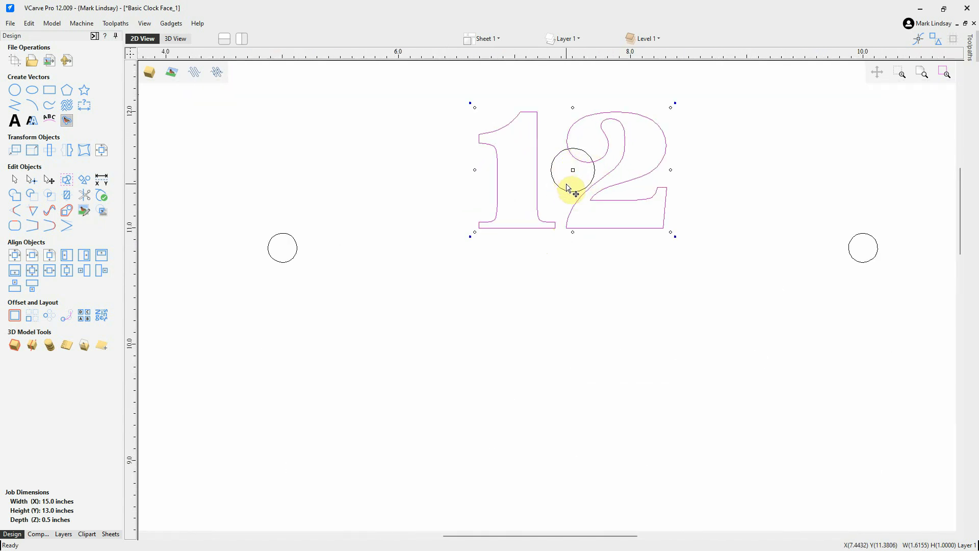
{"action": "scroll", "coordinate": [500, 332], "scroll_direction": "down", "scroll_amount": 2}
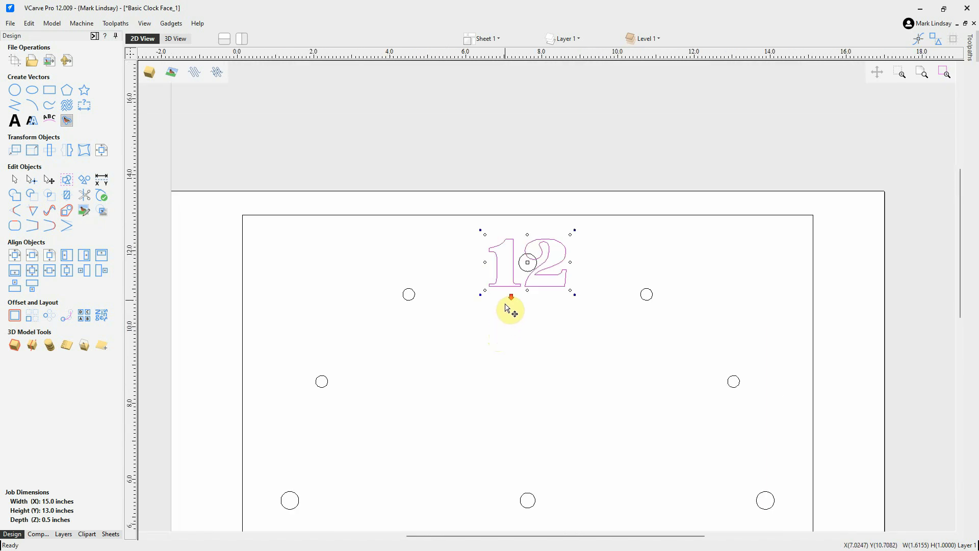
{"action": "scroll", "coordinate": [501, 329], "scroll_direction": "down", "scroll_amount": 1}
{"action": "scroll", "coordinate": [541, 260], "scroll_direction": "down", "scroll_amount": 1}
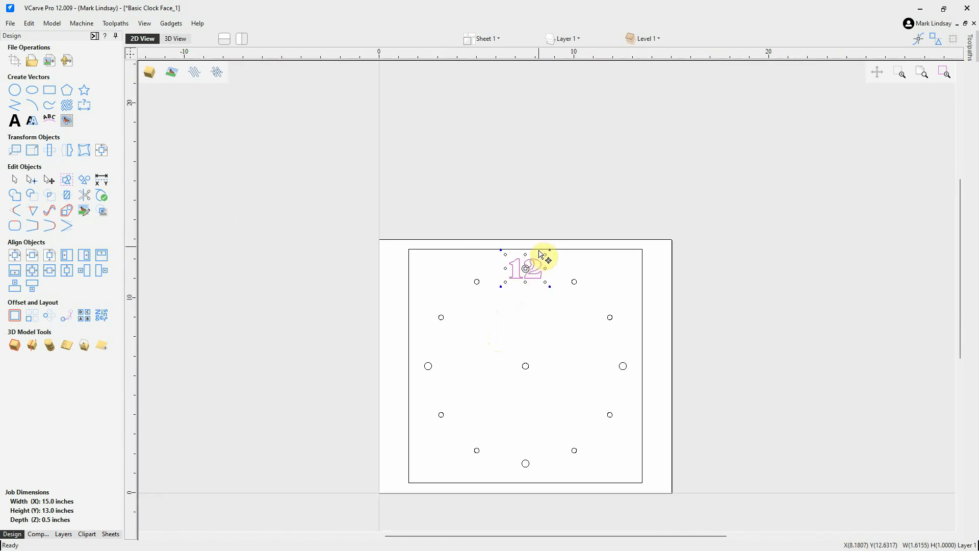
Add a '3' numeral and place it on the 3 o'clock hour circle
{"action": "left_click", "coordinate": [543, 335]}
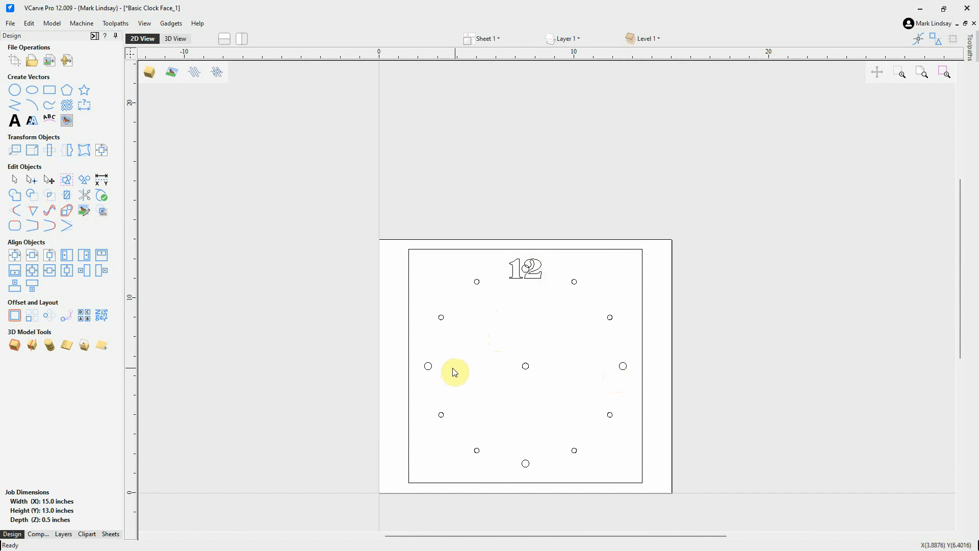
{"action": "left_click", "coordinate": [14, 123]}
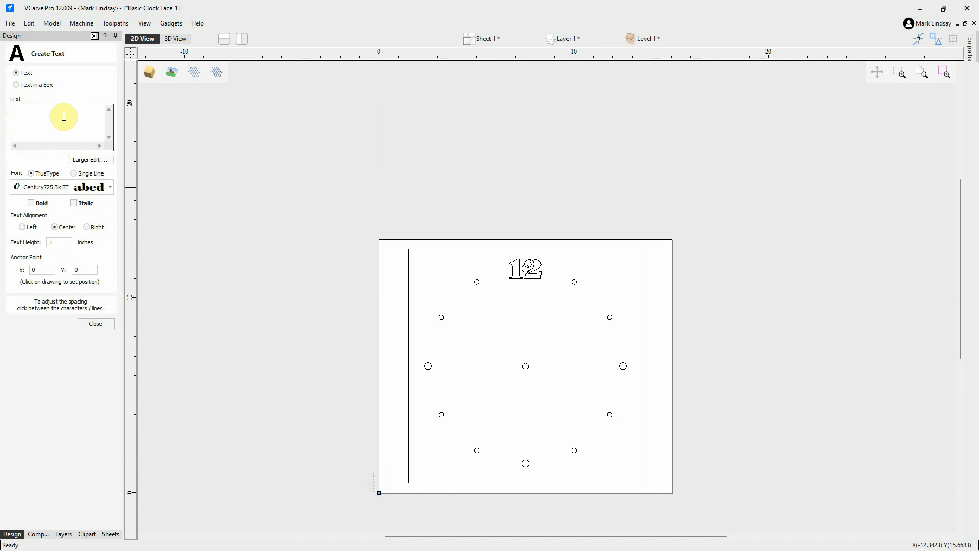
{"action": "type", "text": "3"}
{"action": "left_click", "coordinate": [97, 324]}
{"action": "left_click", "coordinate": [383, 487]}
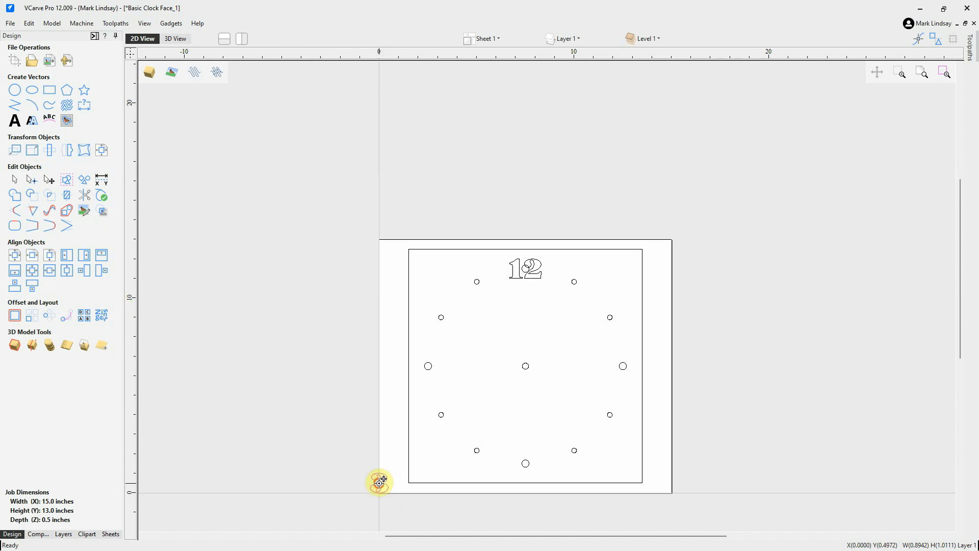
{"action": "mouse_move", "coordinate": [379, 487]}
{"action": "left_mouse_down"}
{"action": "mouse_move", "coordinate": [530, 442]}
{"action": "mouse_move", "coordinate": [623, 365]}
{"action": "left_mouse_up"}
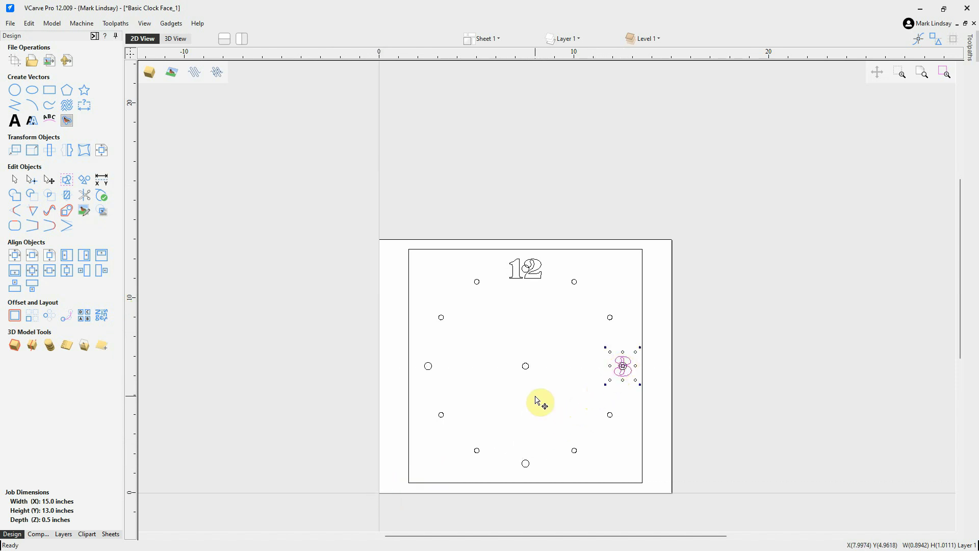
{"action": "left_click", "coordinate": [498, 393]}
Add a '6' numeral and place it on the 6 o'clock hour circle
{"action": "left_click", "coordinate": [14, 120]}
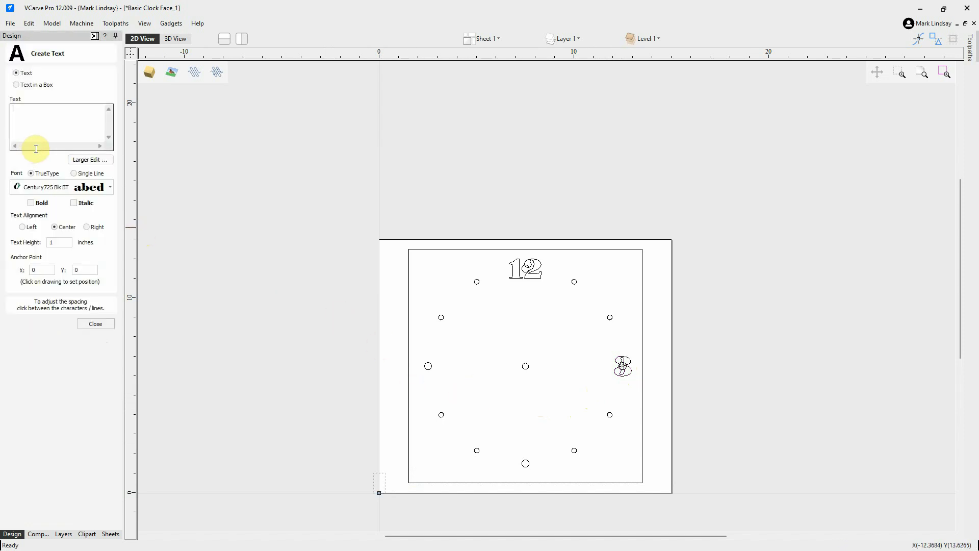
{"action": "type", "text": "6"}
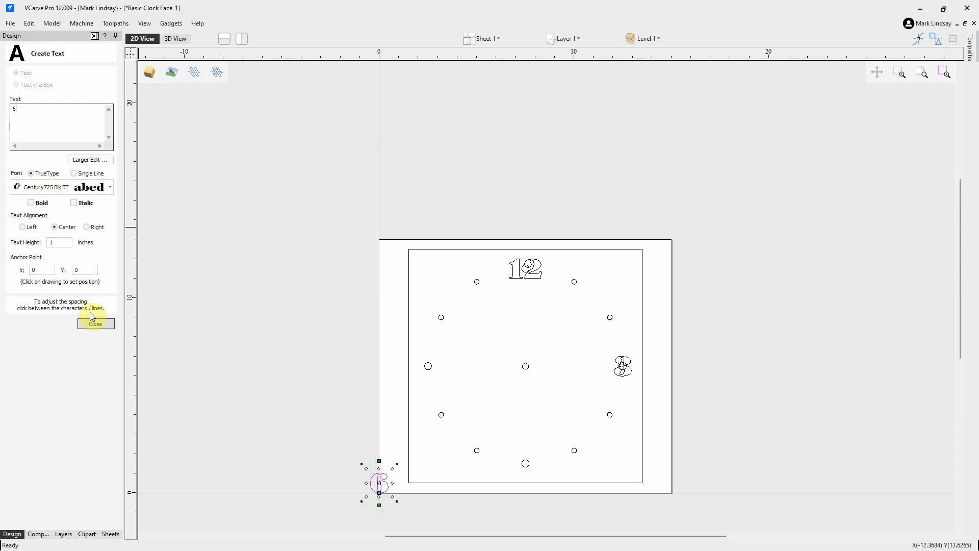
{"action": "left_click", "coordinate": [94, 324]}
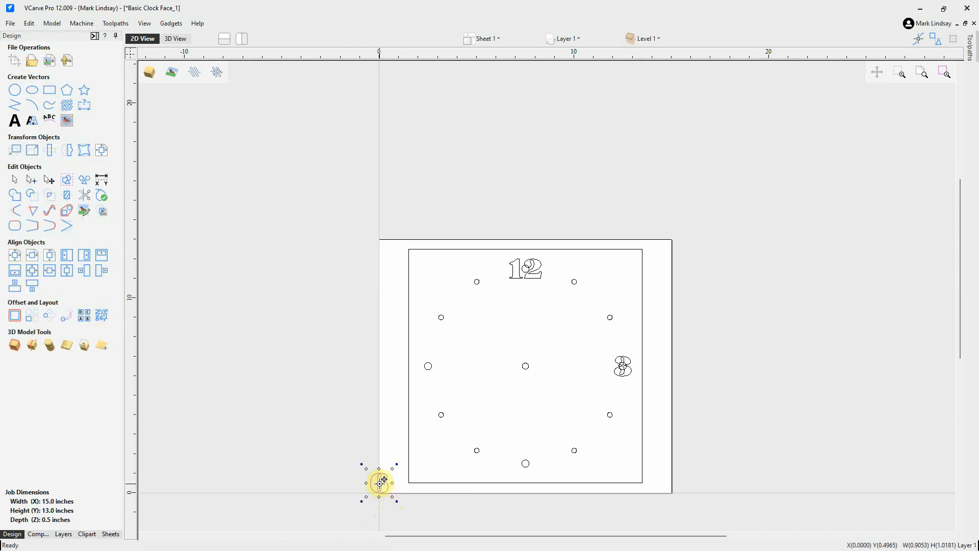
{"action": "left_click_drag", "start_coordinate": [379, 484], "coordinate": [524, 464]}
{"action": "left_click", "coordinate": [496, 372]}
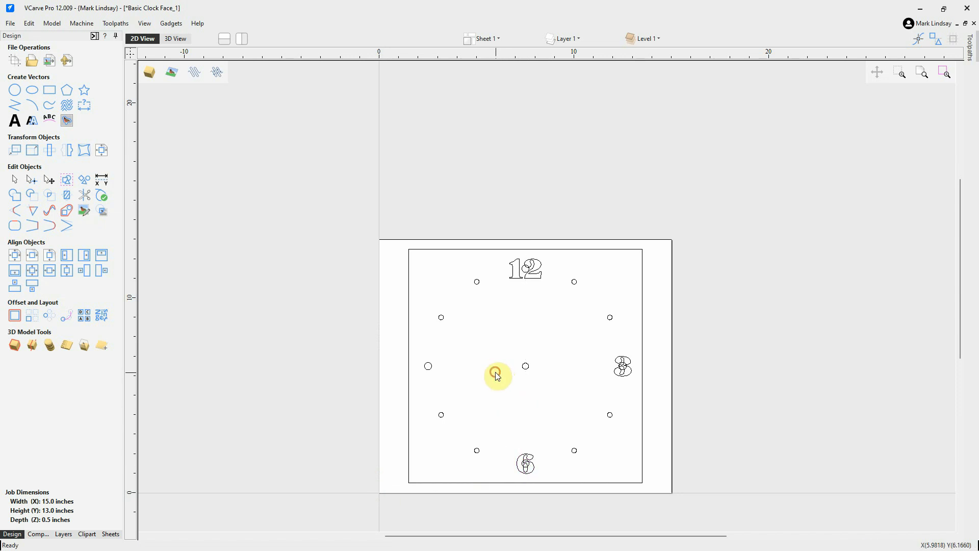
Add a '9' numeral and place it on the 9 o'clock hour circle
{"action": "left_click", "coordinate": [15, 122]}
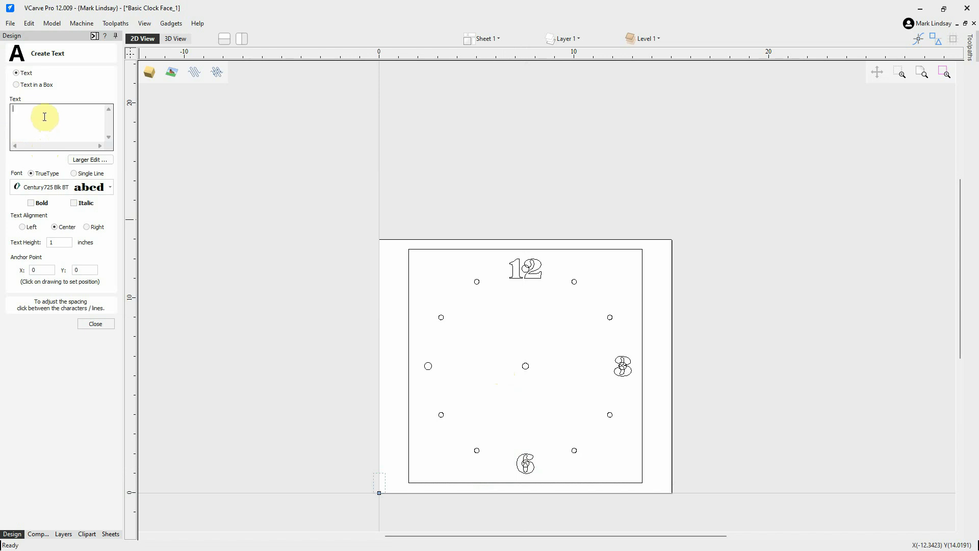
{"action": "type", "text": "9"}
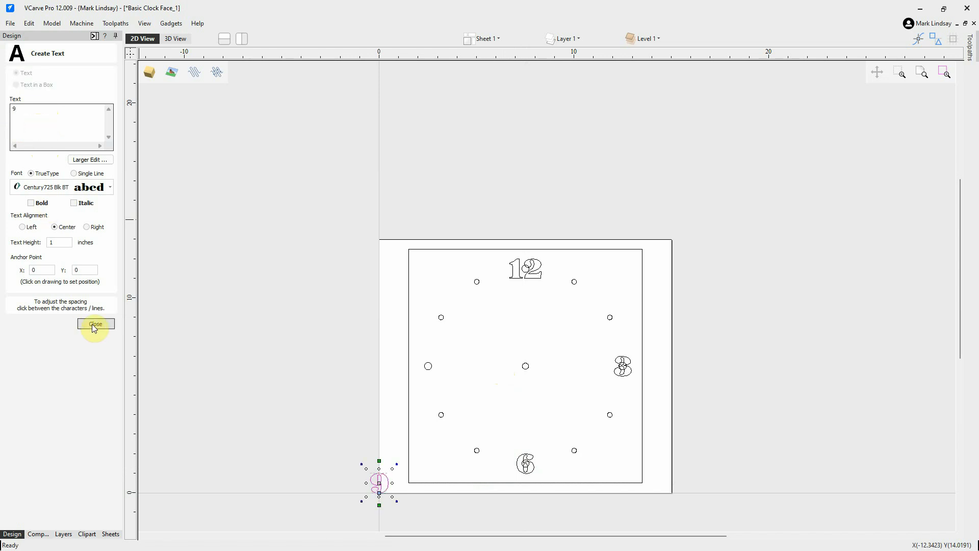
{"action": "left_click", "coordinate": [95, 324]}
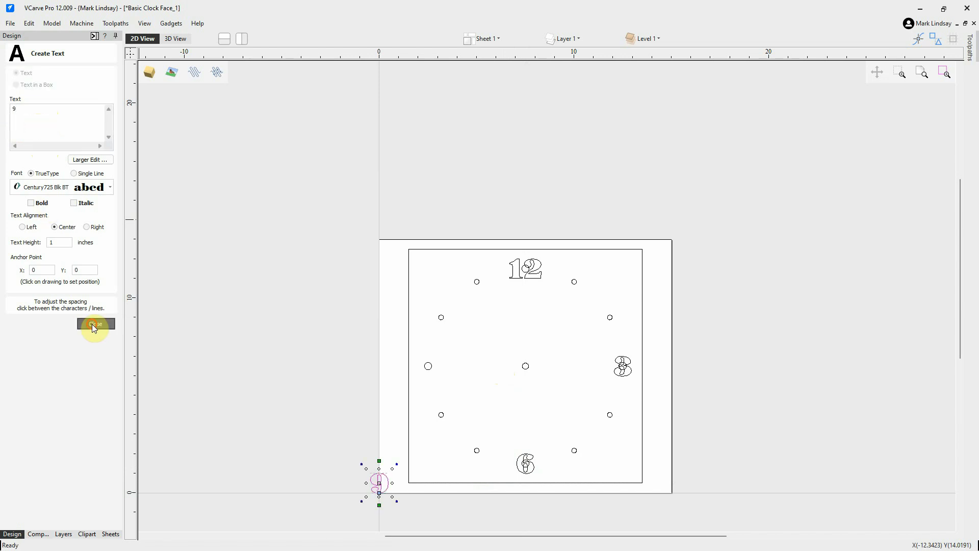
{"action": "left_click", "coordinate": [383, 488]}
{"action": "mouse_move", "coordinate": [378, 482]}
{"action": "left_mouse_down"}
{"action": "mouse_move", "coordinate": [426, 407]}
{"action": "mouse_move", "coordinate": [428, 366]}
{"action": "left_mouse_up"}
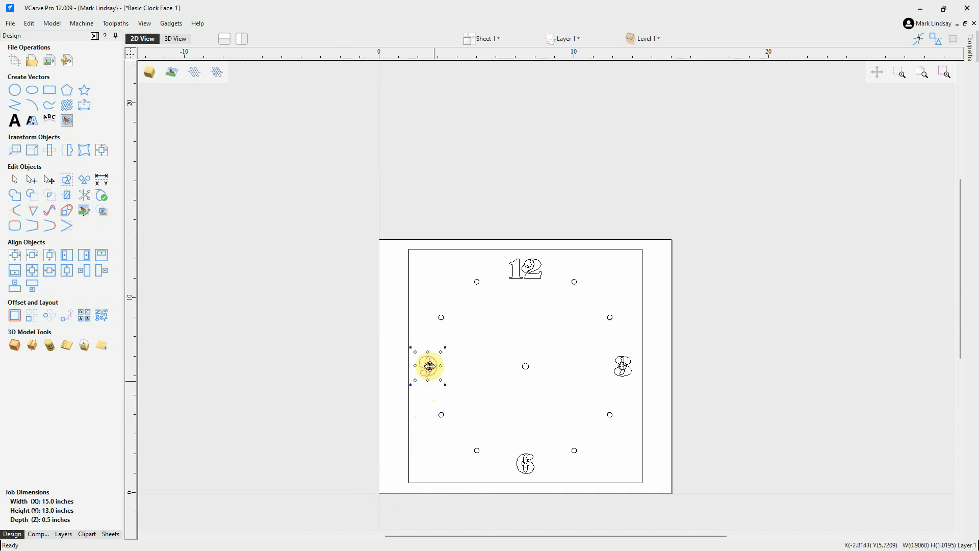
{"action": "left_click", "coordinate": [489, 388]}
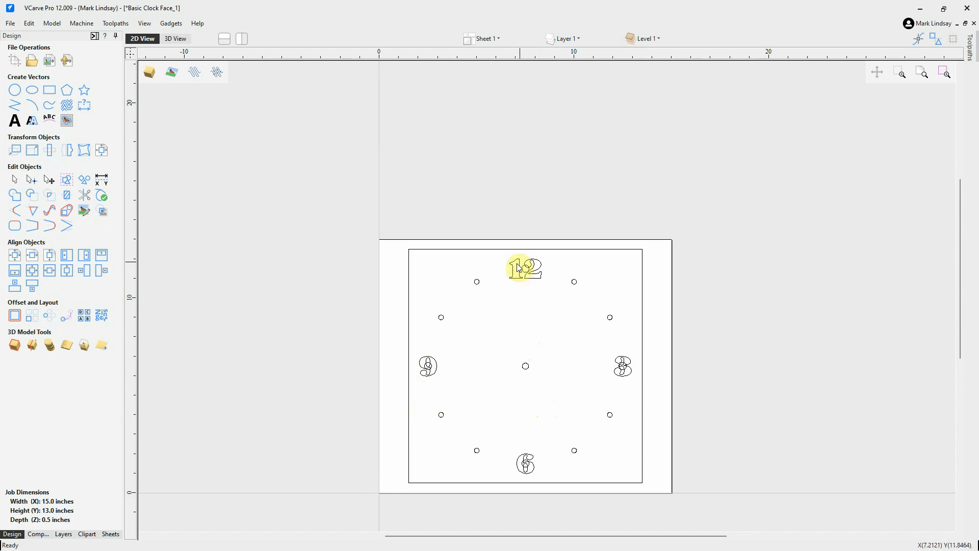
Zoom in to check the numeral placement, zoom back out and clear the selection
{"action": "scroll", "coordinate": [534, 263], "scroll_direction": "up", "scroll_amount": 2}
{"action": "scroll", "coordinate": [518, 271], "scroll_direction": "up", "scroll_amount": 2}
{"action": "scroll", "coordinate": [514, 272], "scroll_direction": "up", "scroll_amount": 1}
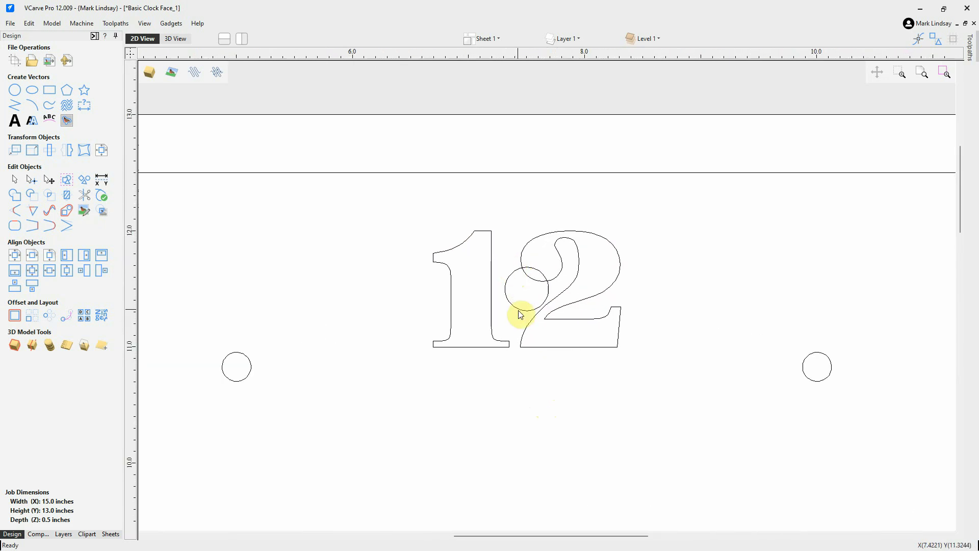
{"action": "scroll", "coordinate": [510, 321], "scroll_direction": "down", "scroll_amount": 2}
{"action": "scroll", "coordinate": [501, 317], "scroll_direction": "down", "scroll_amount": 1}
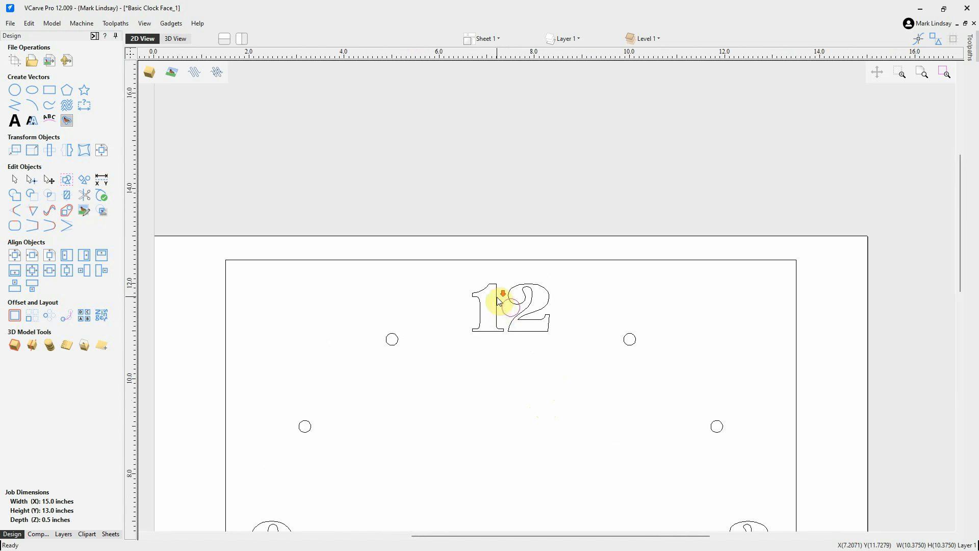
{"action": "scroll", "coordinate": [501, 301], "scroll_direction": "down", "scroll_amount": 3}
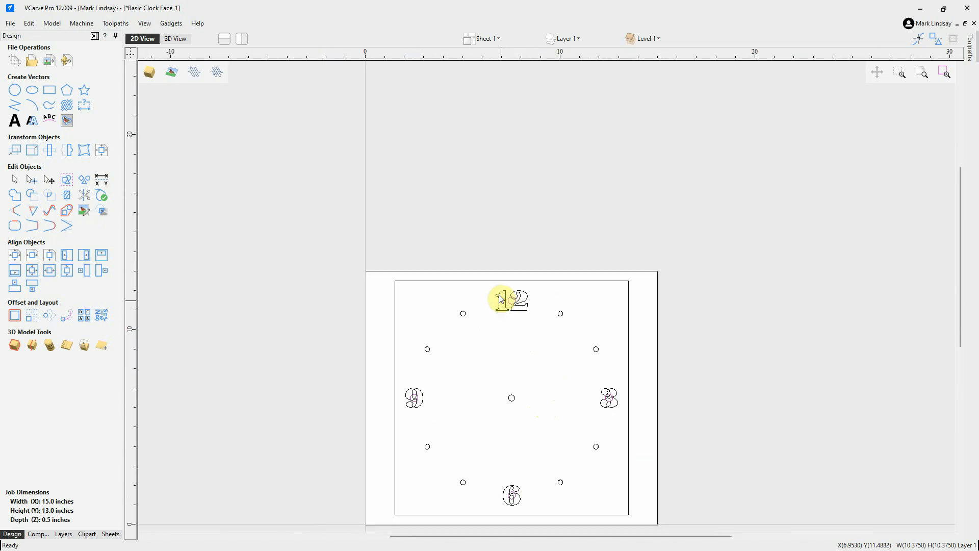
{"action": "left_click", "coordinate": [542, 414]}
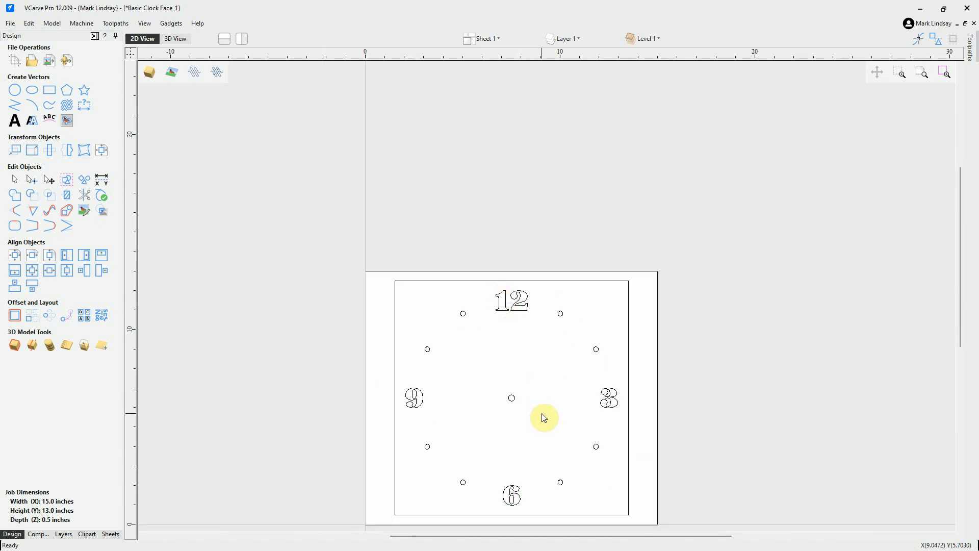
{"action": "scroll", "coordinate": [506, 350], "scroll_direction": "down", "scroll_amount": 1}
{"action": "scroll", "coordinate": [554, 418], "scroll_direction": "up", "scroll_amount": 2}
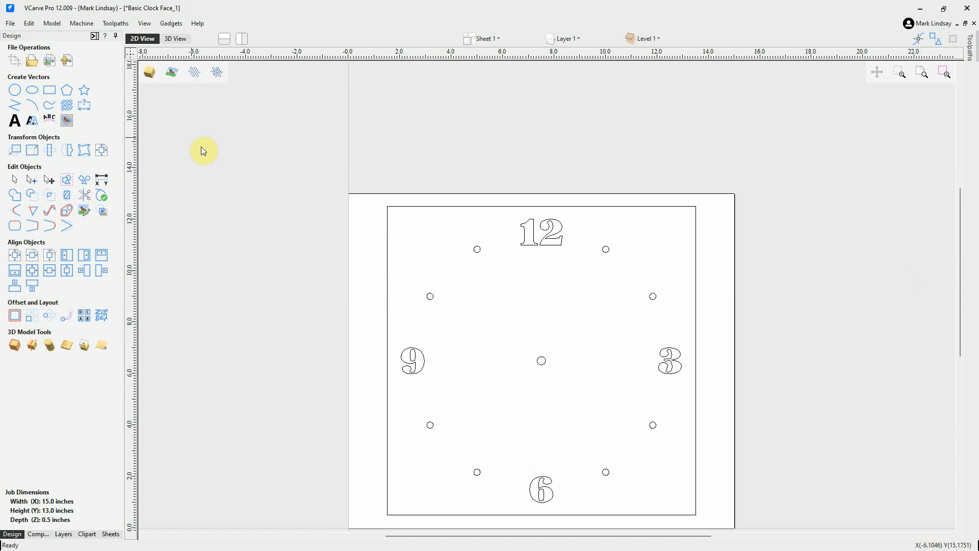
Increment and save as Basic Clock Face_2, then locate Basic Clock Face_2.crv in File Explorer
{"action": "left_click", "coordinate": [10, 24]}
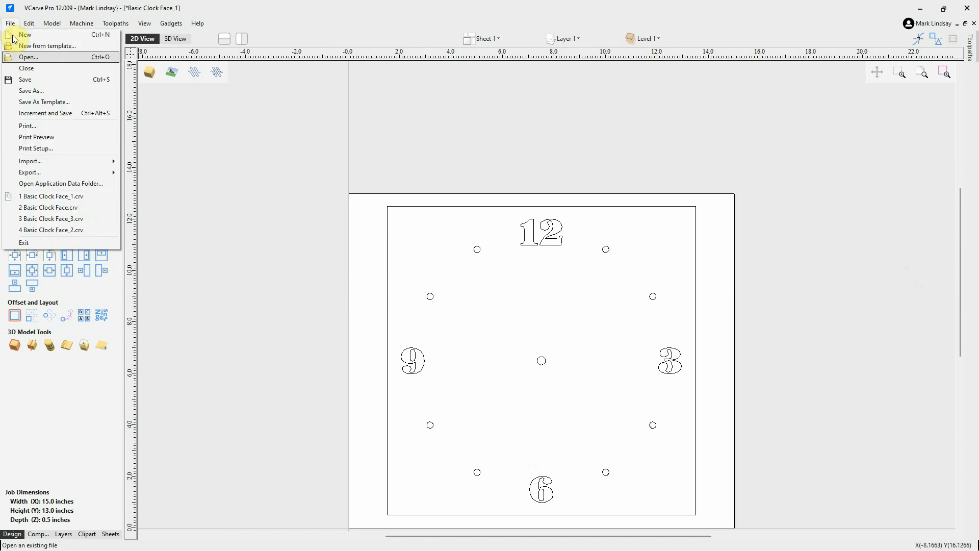
{"action": "left_click", "coordinate": [44, 117]}
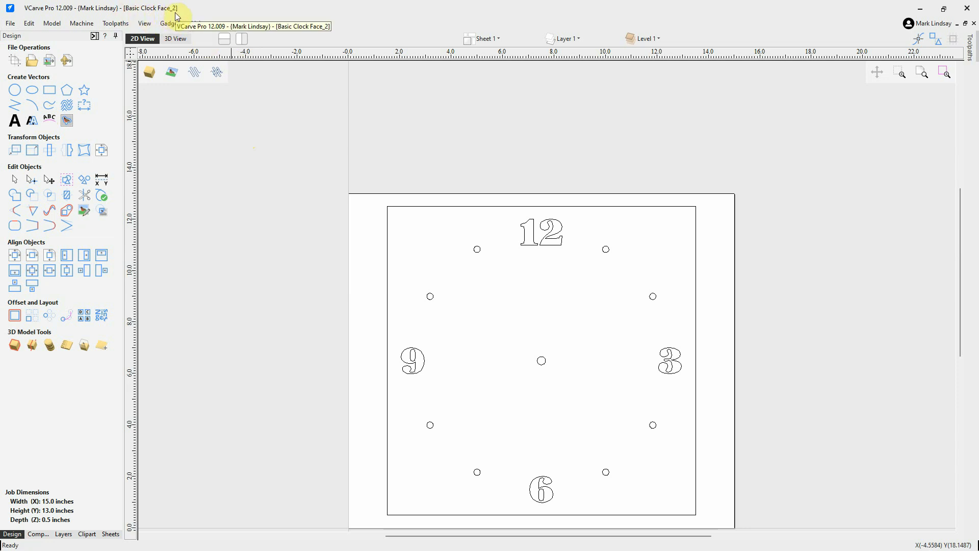
{"action": "mouse_move", "coordinate": [173, 547]}
{"action": "left_click", "coordinate": [153, 539]}
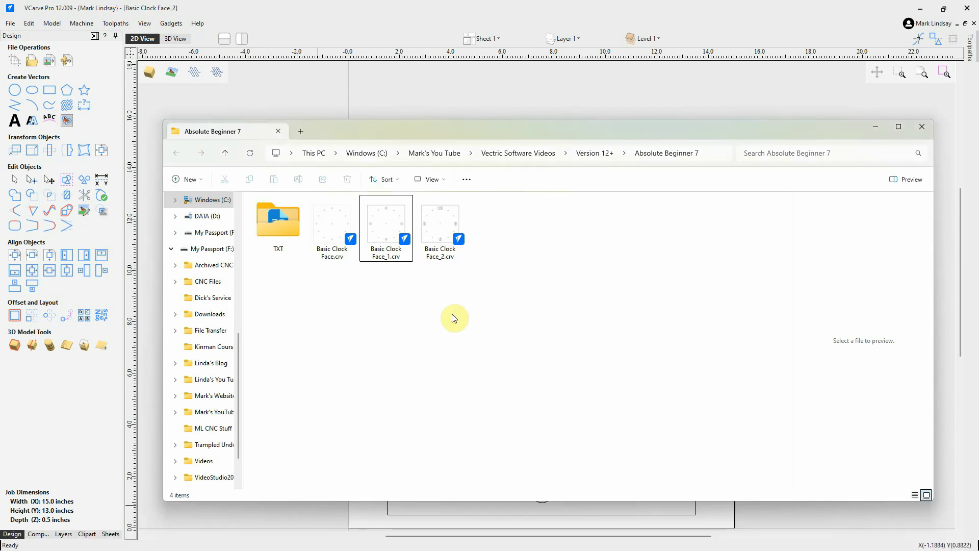
{"action": "left_click", "coordinate": [441, 219]}
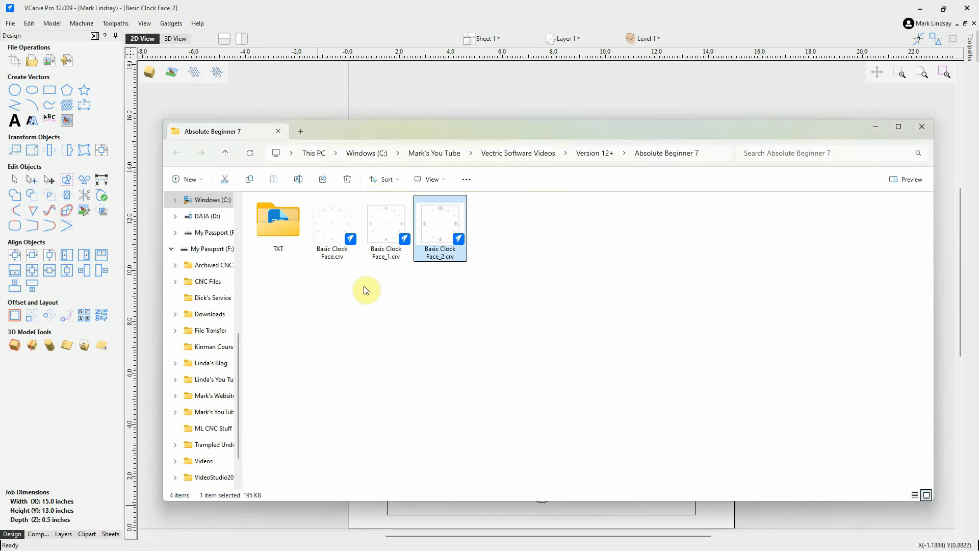
{"action": "left_click", "coordinate": [459, 291]}
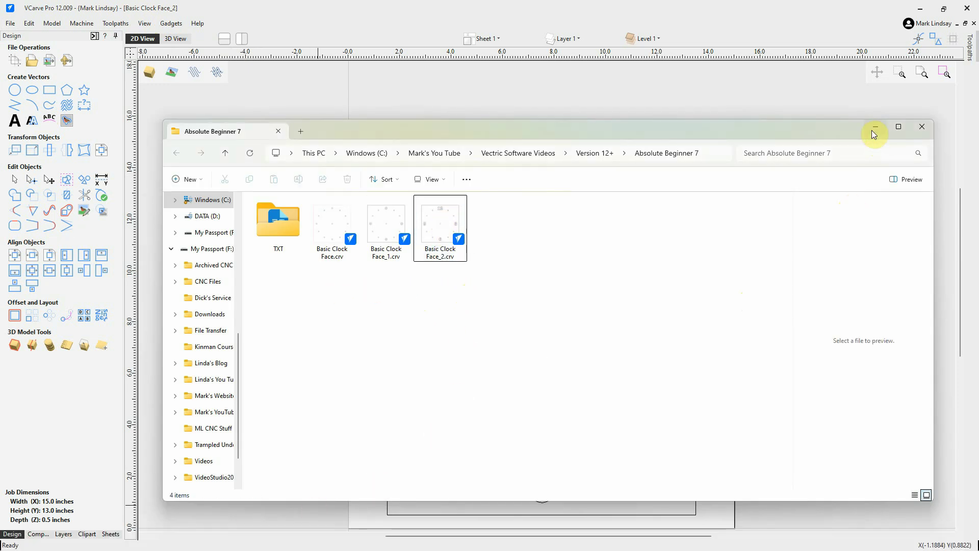
Minimize File Explorer and zoom to fit the whole clock job
{"action": "left_click", "coordinate": [874, 132]}
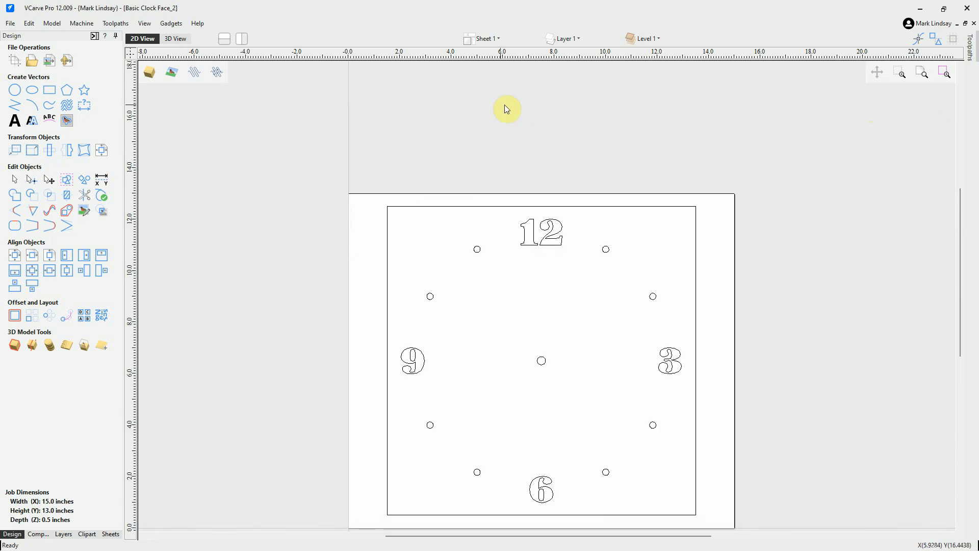
{"action": "left_click", "coordinate": [922, 73]}
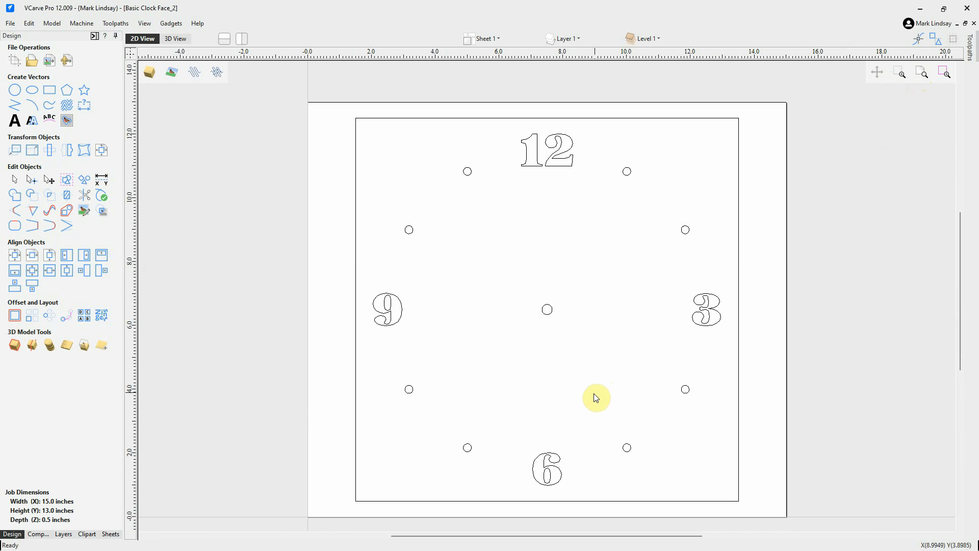